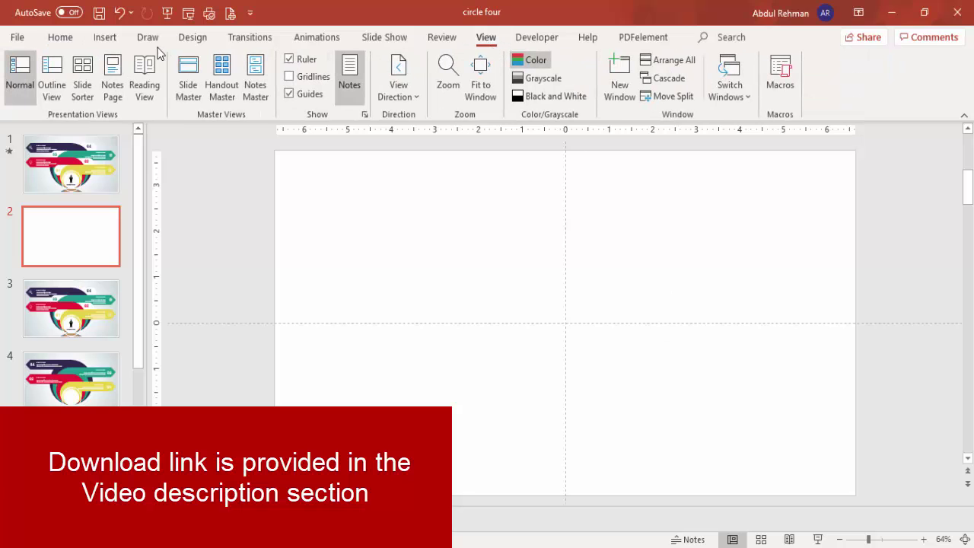
Insert an oval shape on the slide
click(105, 37)
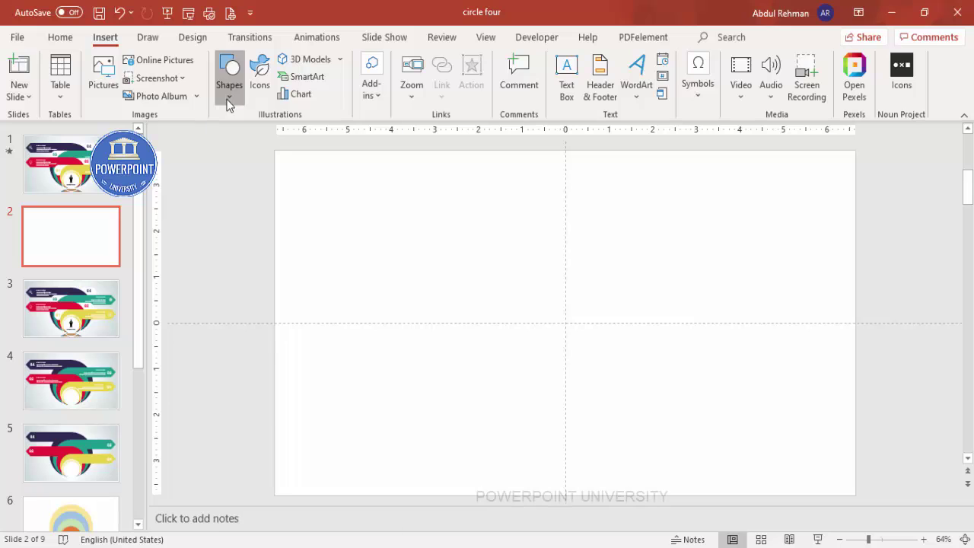
click(230, 97)
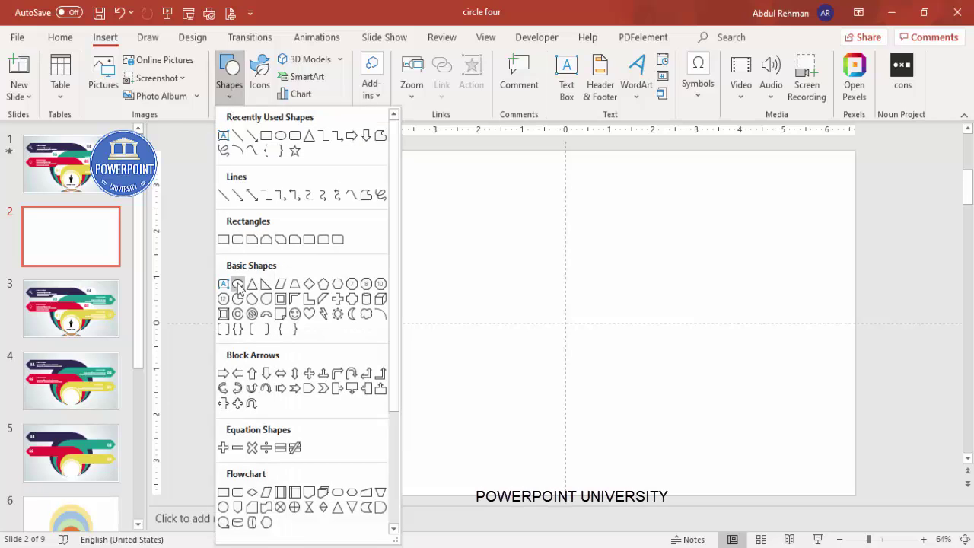
click(238, 288)
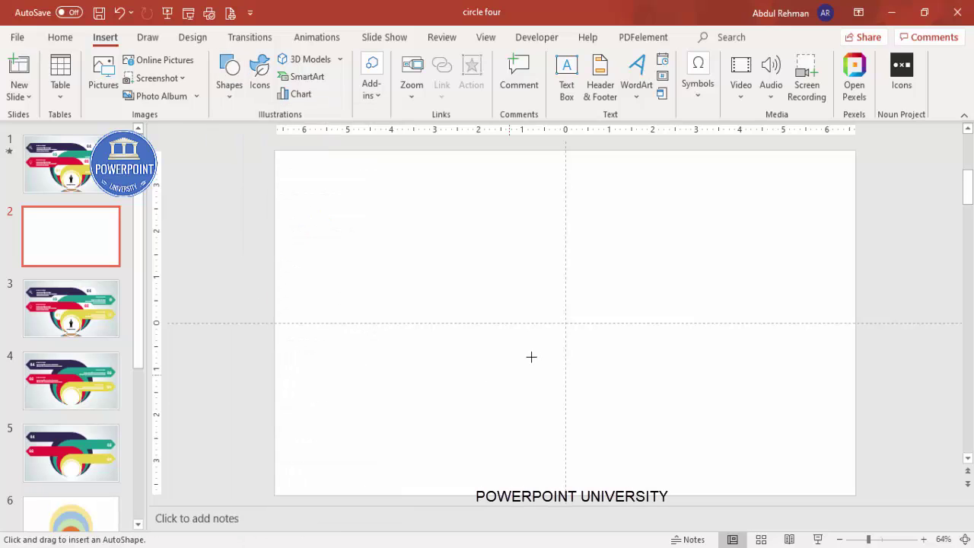
click(547, 336)
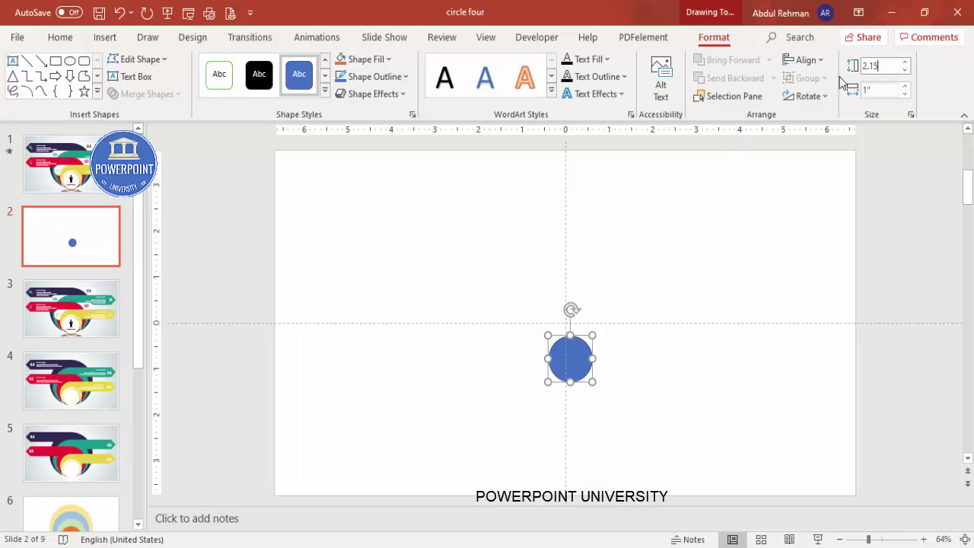
Size the circle to 2.15 x 2.15 inches, centre it on the vertical guide, remove its outline
text(2.15)
click(882, 89)
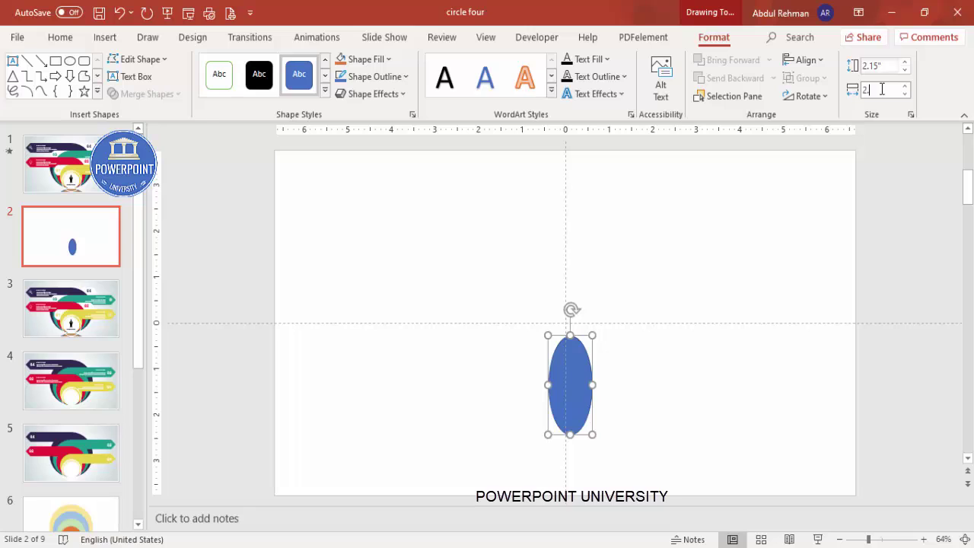
key(Return)
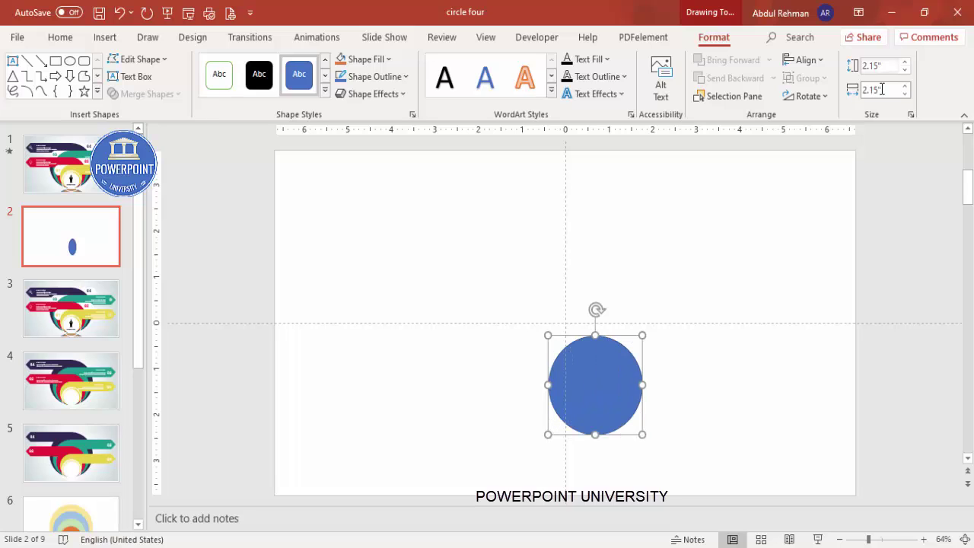
drag(596, 400, 579, 404)
click(396, 77)
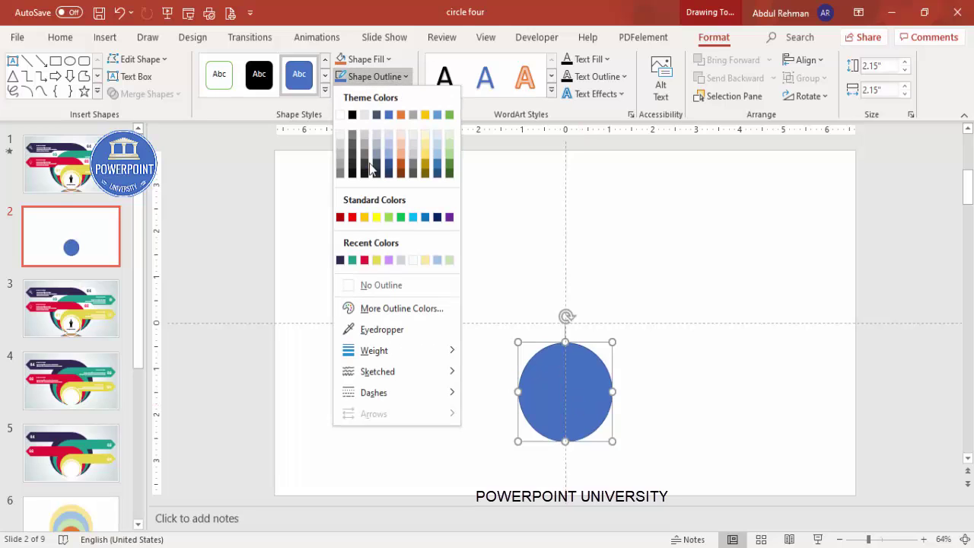
click(387, 283)
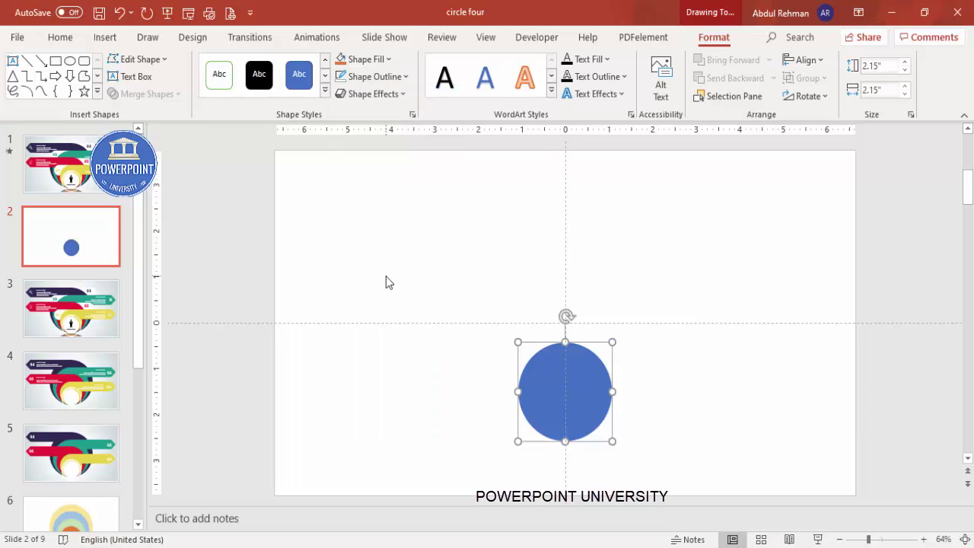
Fill the circle light grey, then duplicate it and fill the copy yellow
click(373, 58)
click(339, 133)
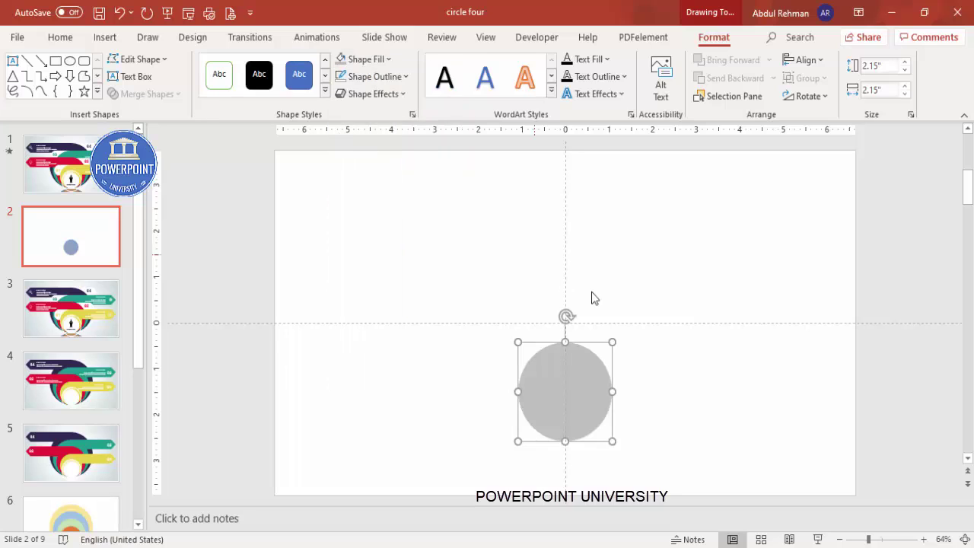
ctrl+drag(581, 379, 614, 323)
click(378, 61)
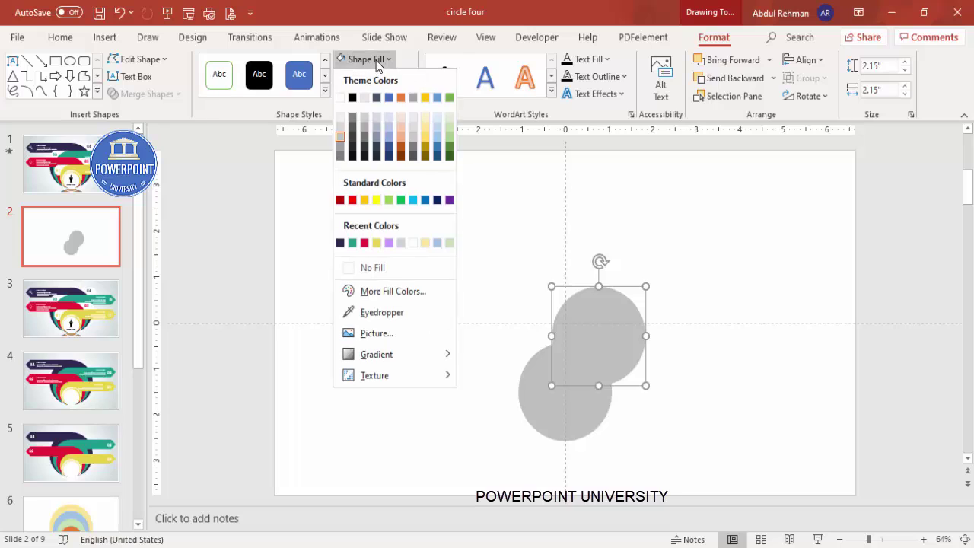
click(377, 242)
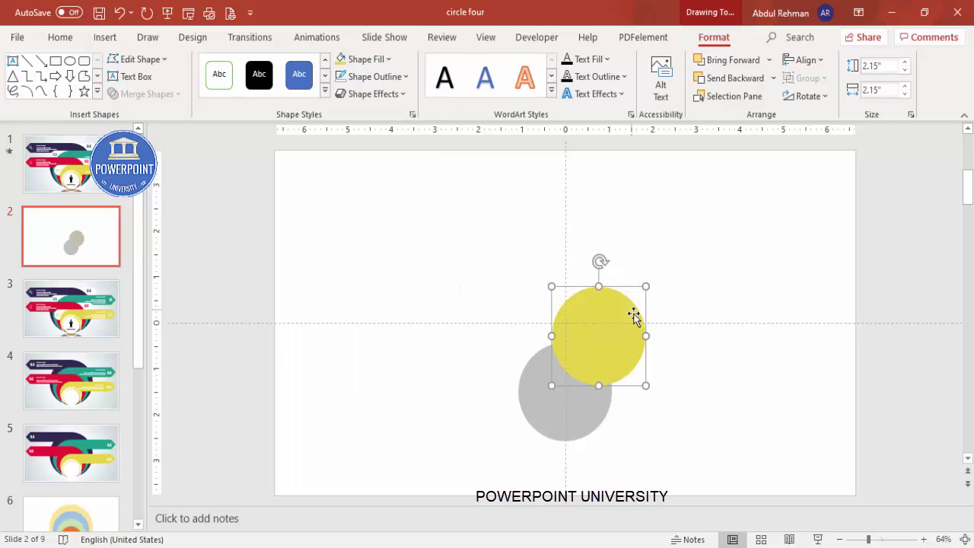
Make the yellow circle 3.15 inches, place it behind the grey circle, and duplicate it
click(881, 64)
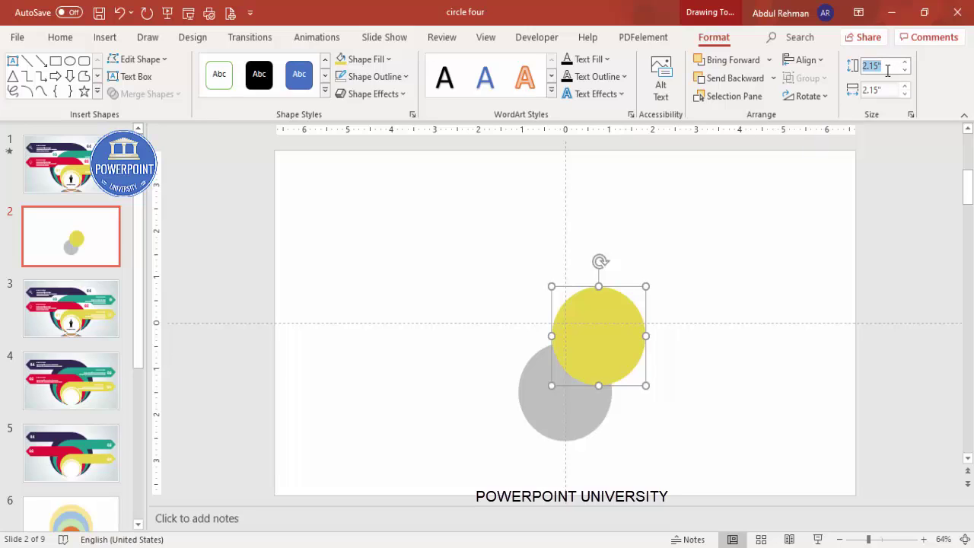
click(866, 68)
key(Tab)
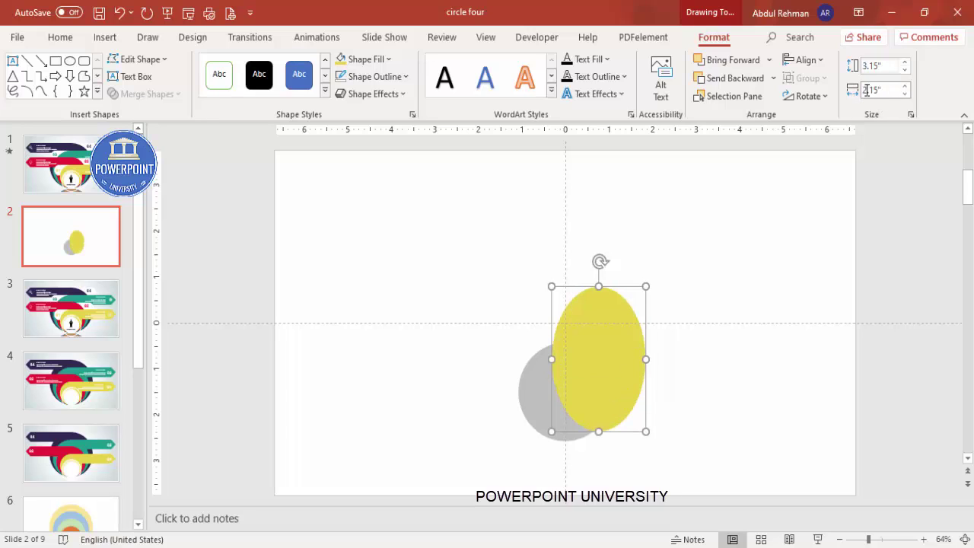
text(3.15)
key(Return)
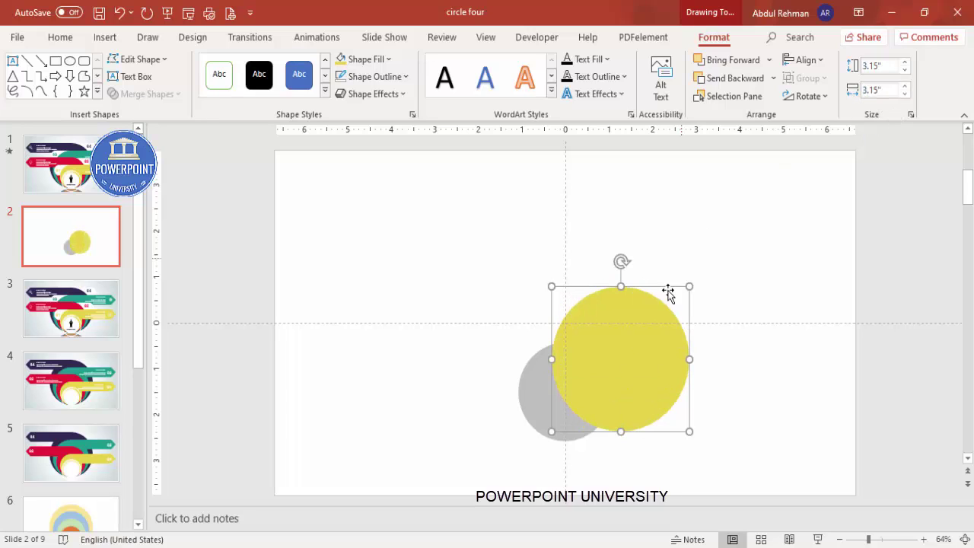
drag(612, 336, 571, 348)
click(774, 77)
click(744, 119)
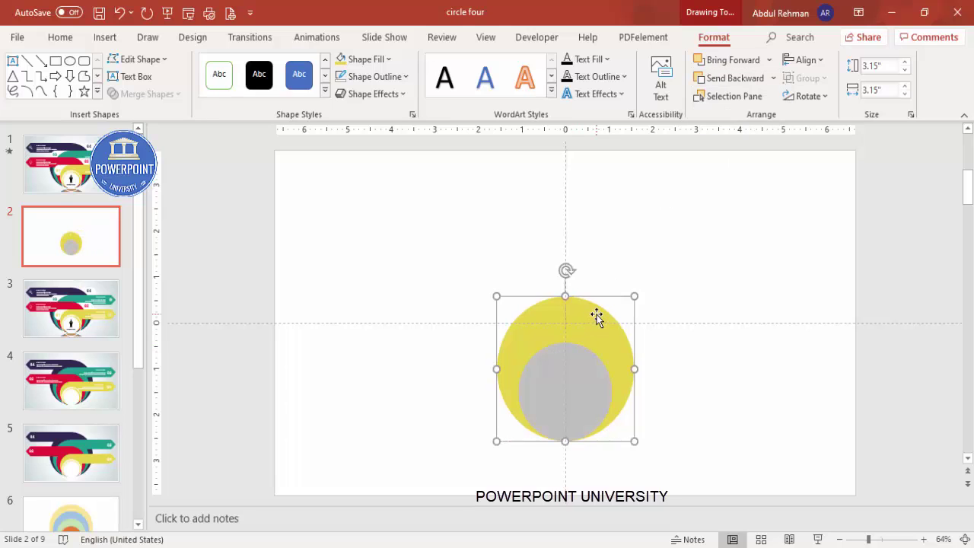
drag(597, 315, 685, 255)
Fill the copy crimson, size it 4.15 inches, and centre it behind the yellow and grey circles
click(384, 60)
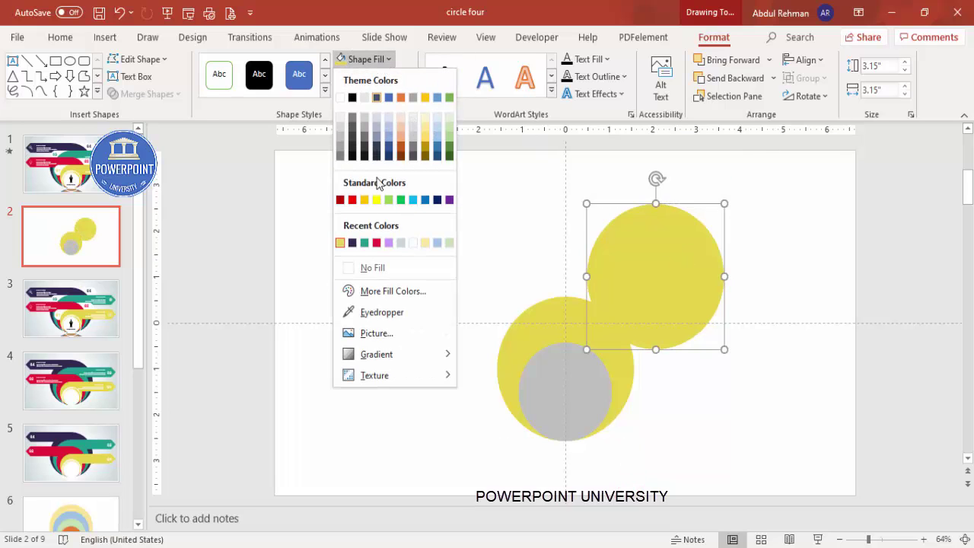
click(376, 242)
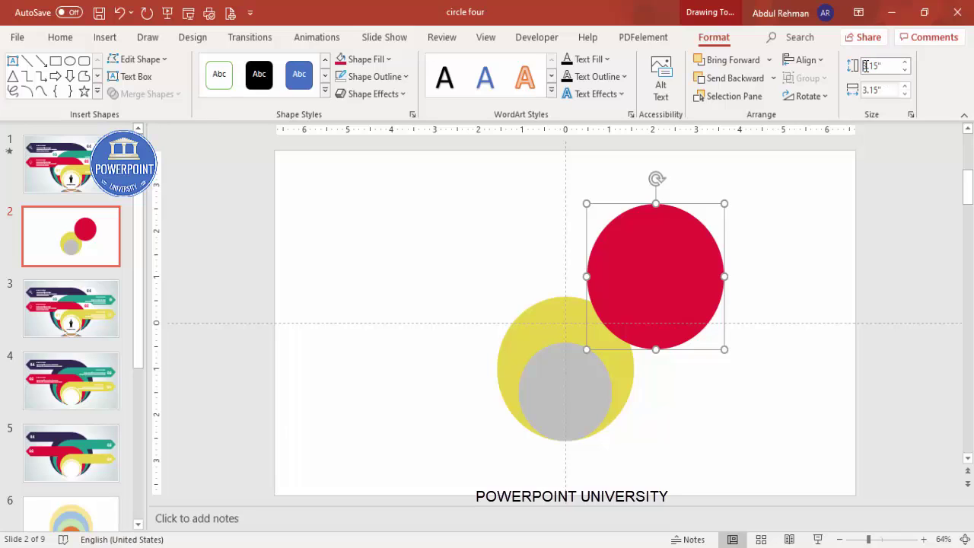
text(4)
drag(883, 90, 866, 90)
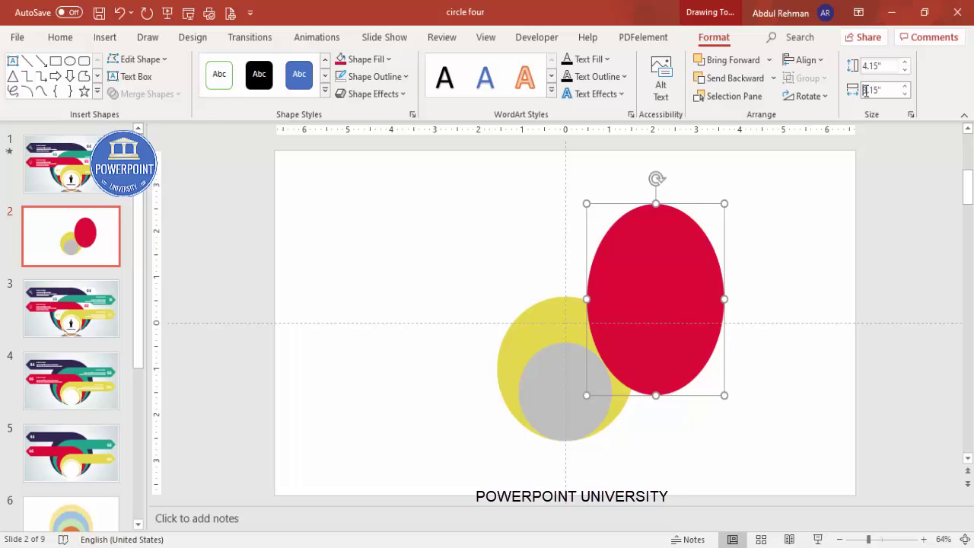
text(4)
key(Return)
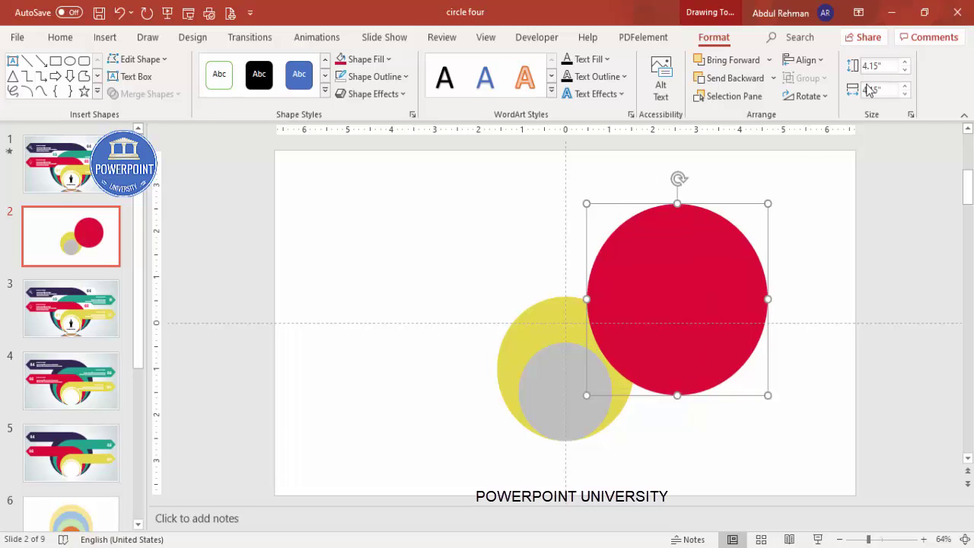
drag(632, 290, 583, 298)
click(773, 78)
click(739, 119)
drag(632, 261, 757, 262)
Set the right crimson circle's height and width to 5.15 inches
click(894, 66)
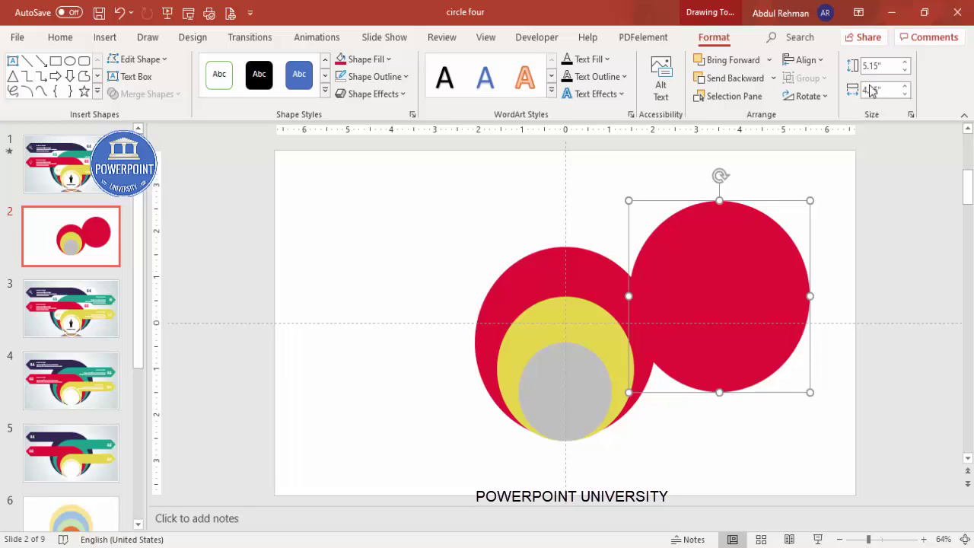
key(Tab)
key(BackSpace)
text(5)
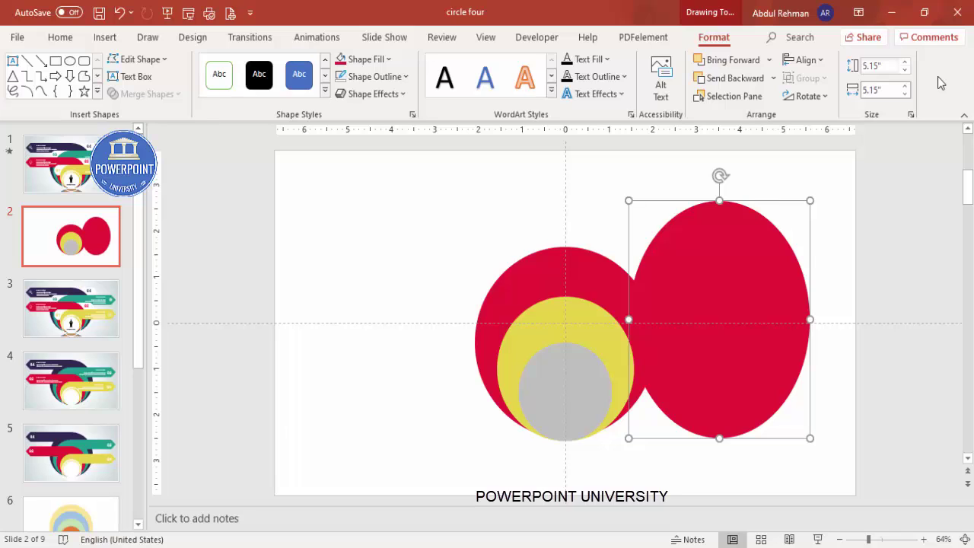
key(Return)
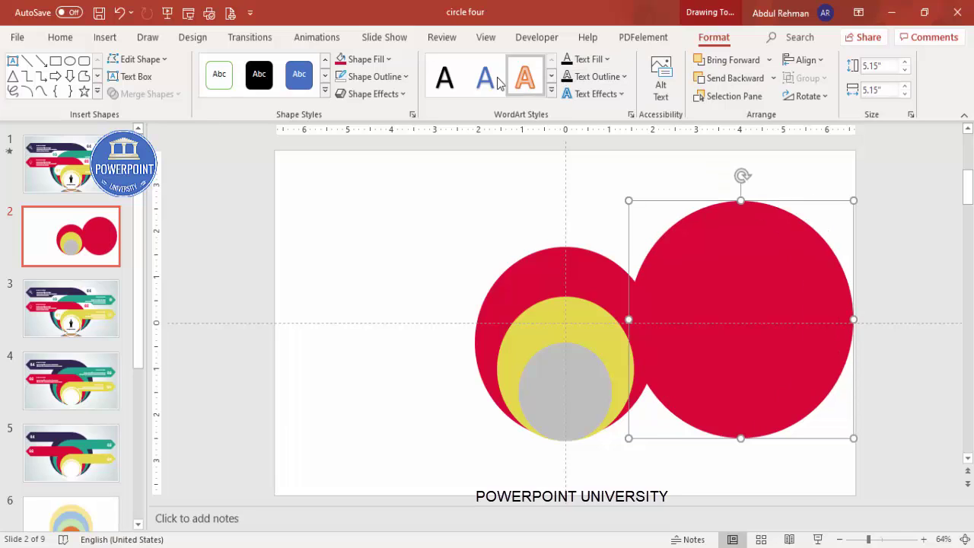
Fill the 5.15-inch circle teal, centre it, and send it behind the others
click(384, 59)
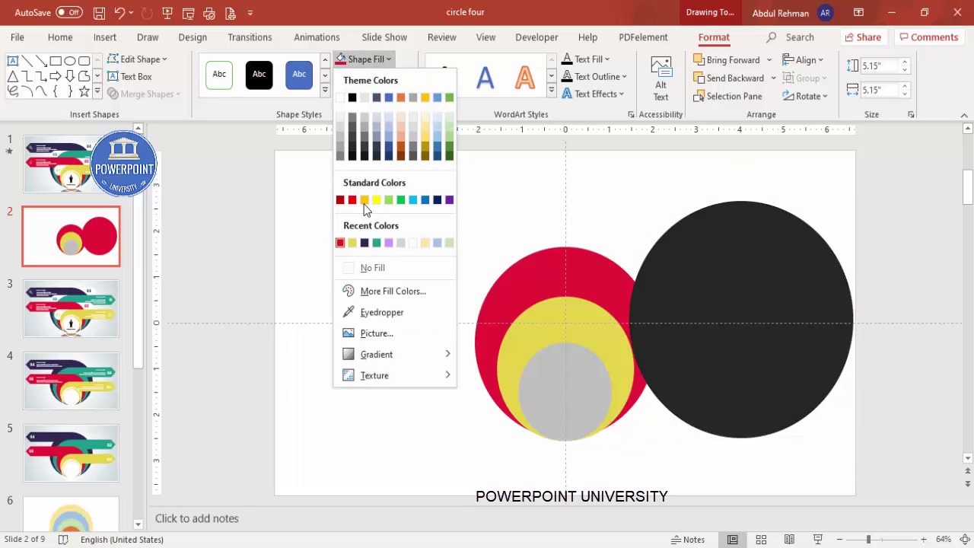
click(376, 243)
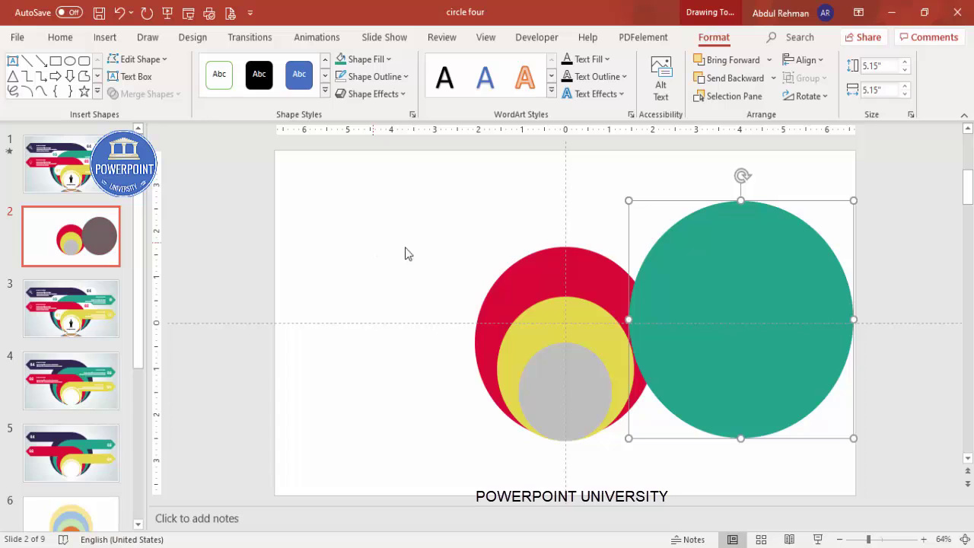
drag(761, 333, 589, 326)
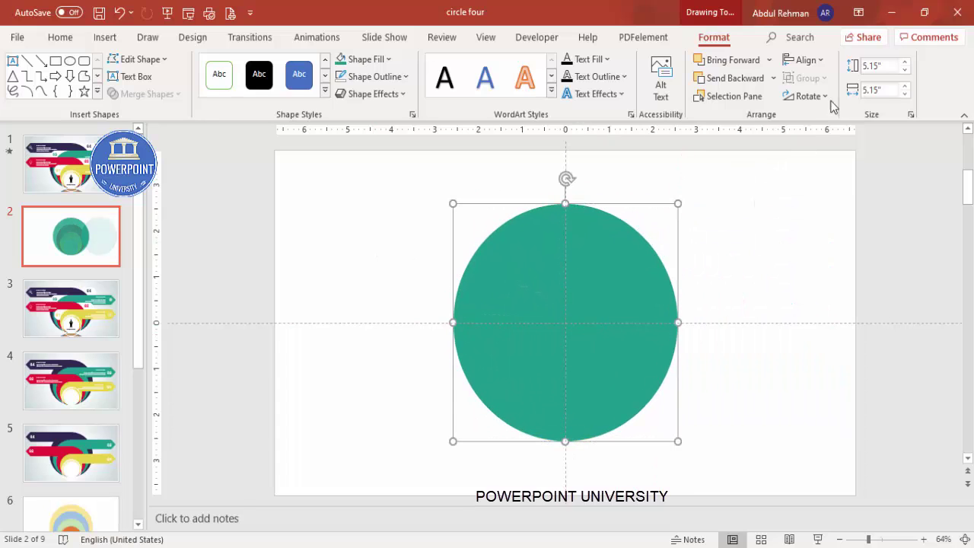
click(775, 78)
click(751, 124)
click(743, 238)
click(615, 243)
Duplicate the teal circle as a 6.15-inch Dark Purple circle placed behind the stack
key(ctrl+d)
drag(616, 239, 758, 231)
click(364, 58)
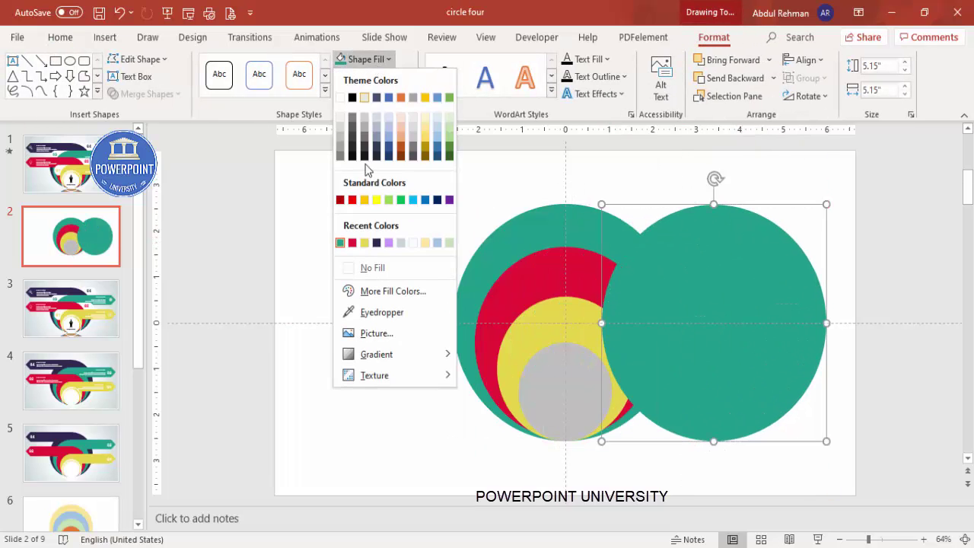
click(376, 244)
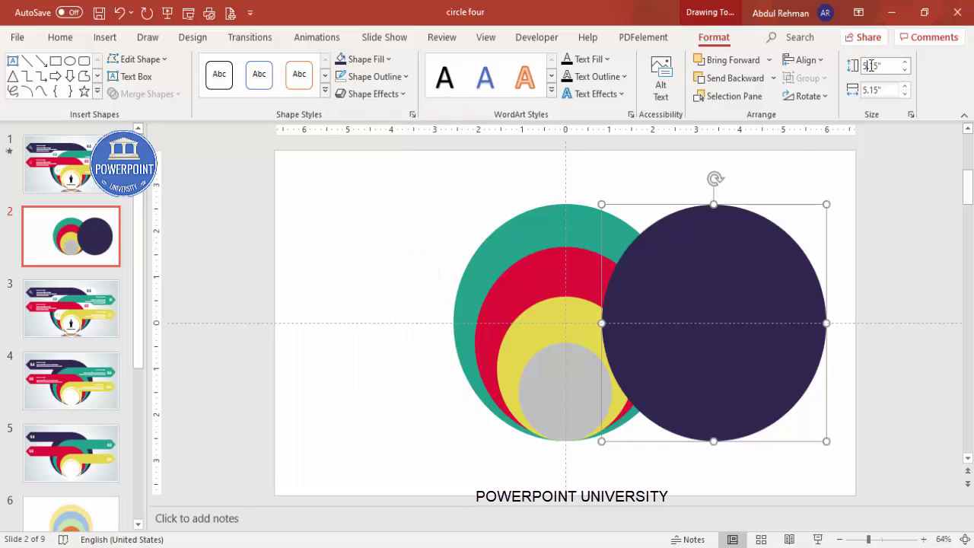
key(Tab)
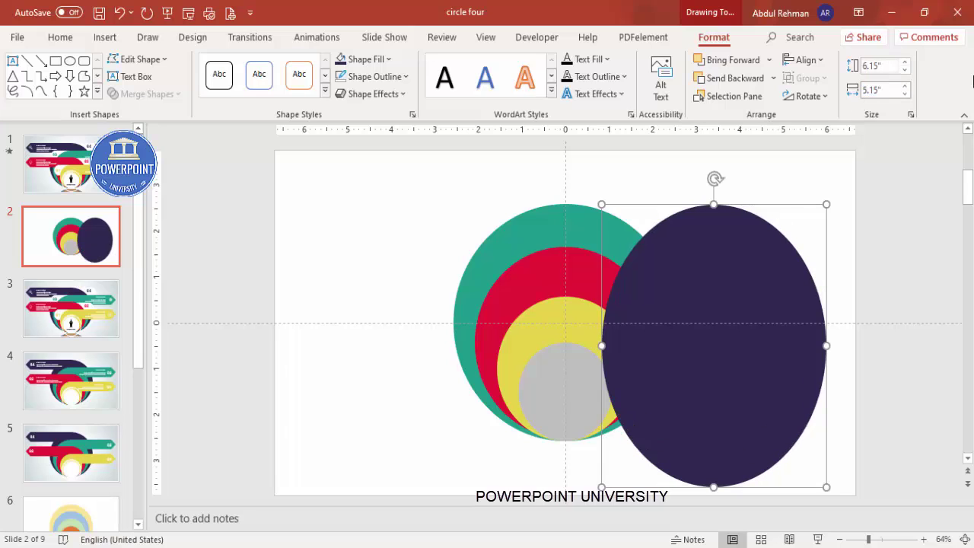
key(Return)
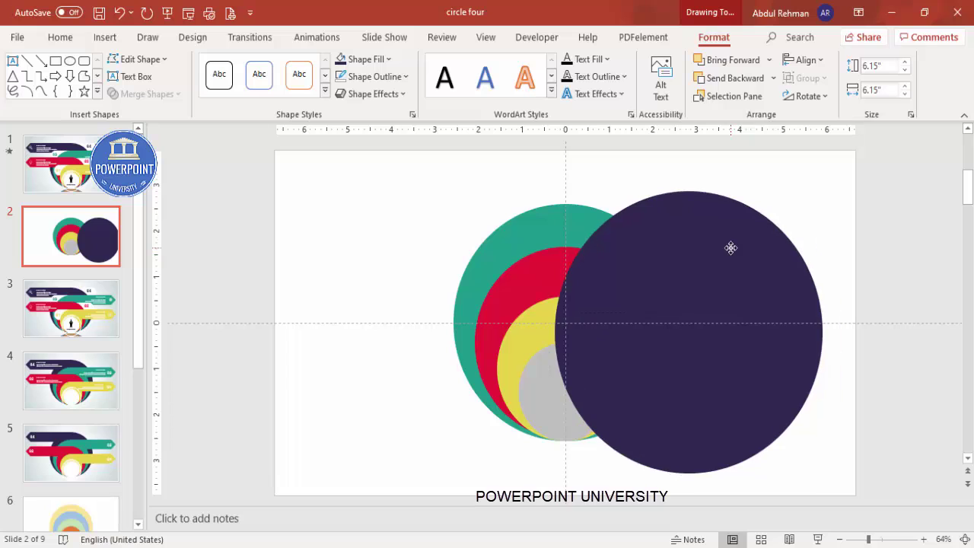
click(774, 77)
click(742, 120)
drag(687, 261, 579, 221)
click(761, 254)
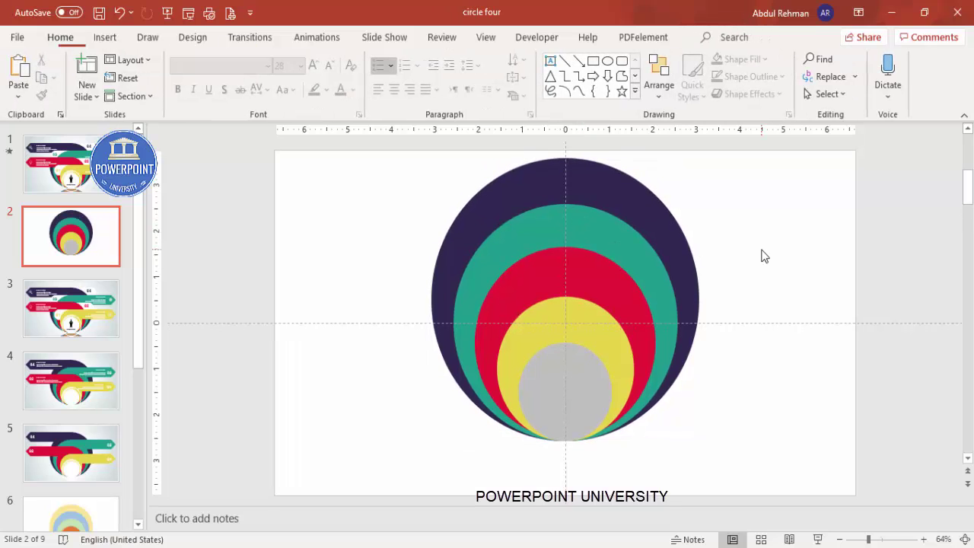
Select all five circles and move them lower on the slide
key(ctrl+a)
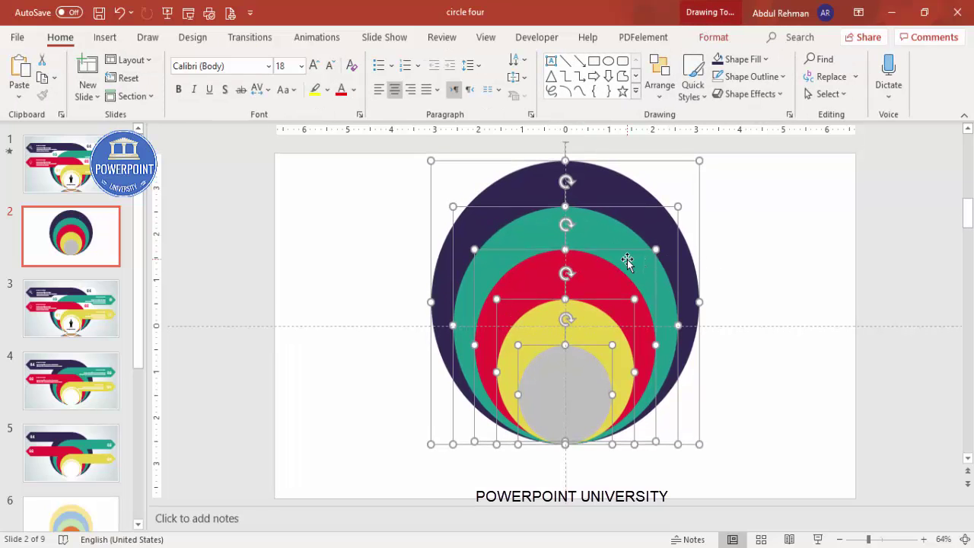
key(ctrl+Down)
key(Down)
key(Down)
key(Down)
key(Down)
key(Down)
key(Down)
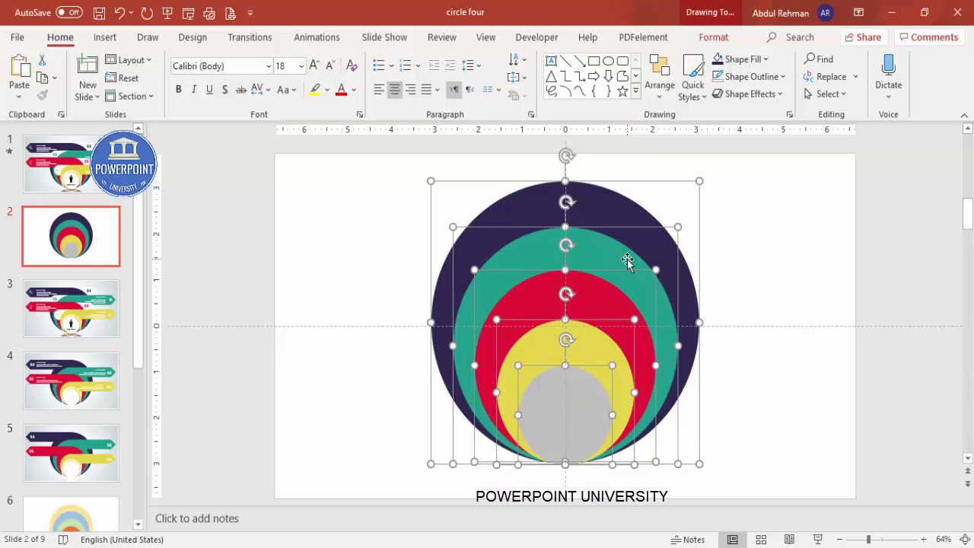
click(788, 237)
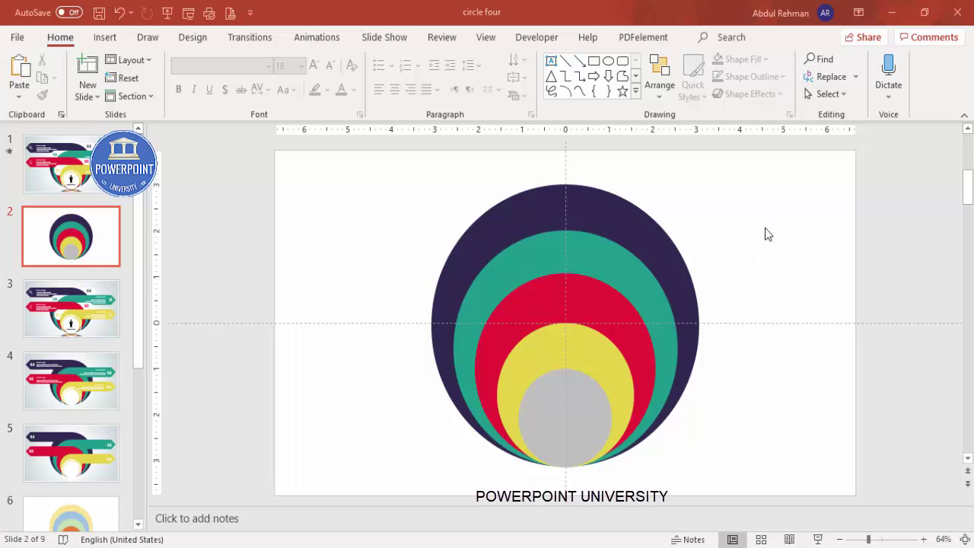
Apply a gradient fill to the slide background and remove one gradient stop
right_click(754, 195)
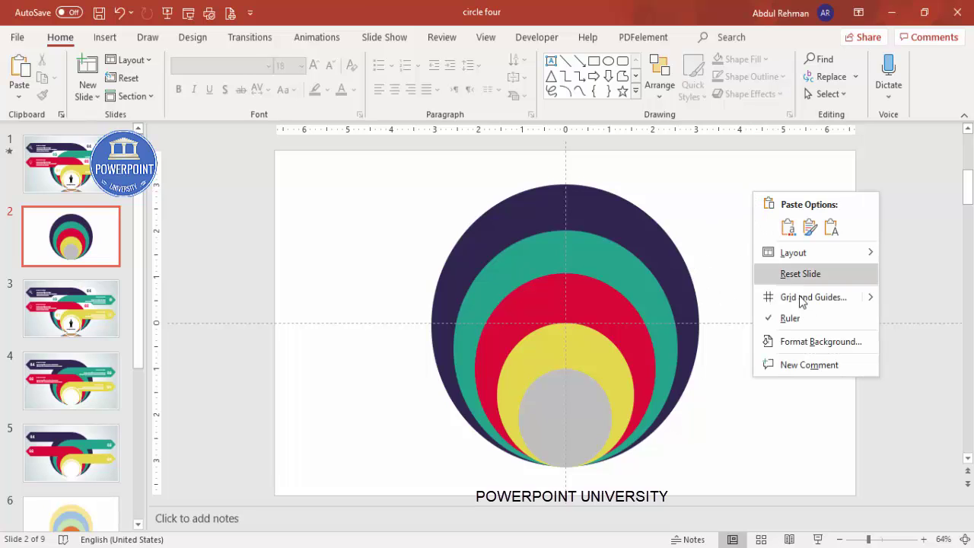
click(815, 342)
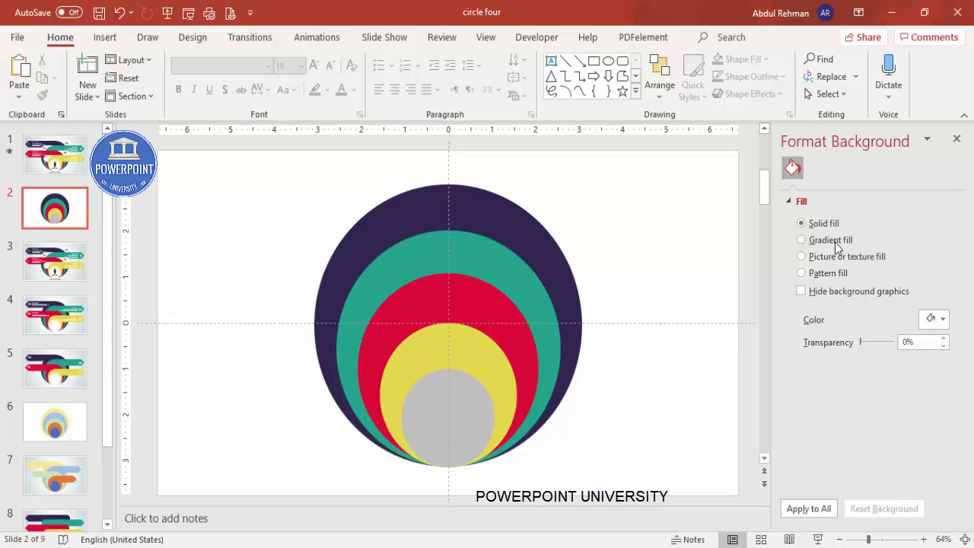
click(833, 243)
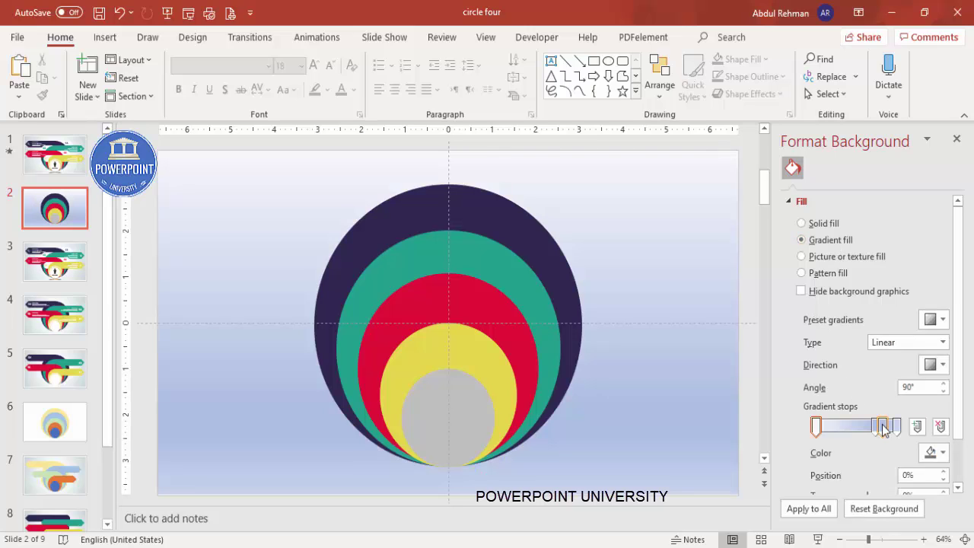
click(941, 427)
click(816, 427)
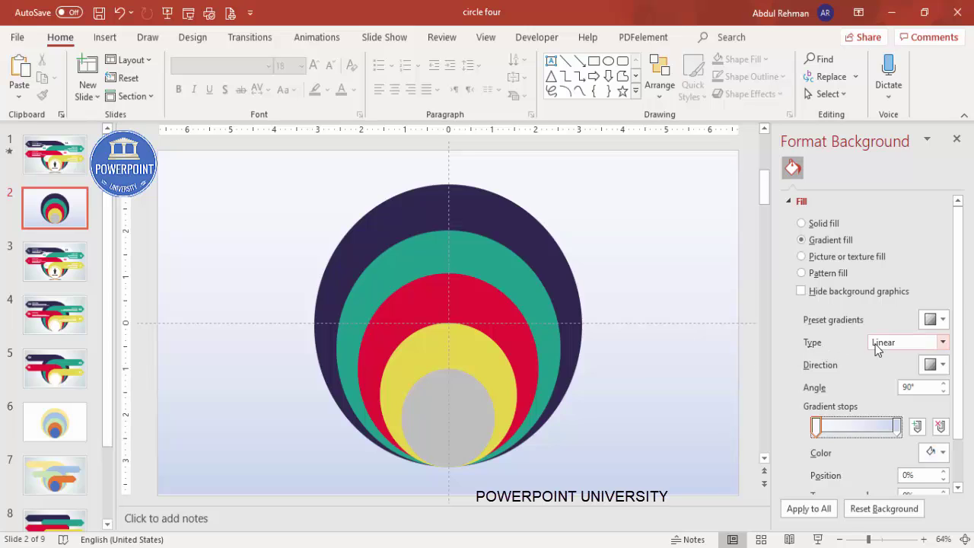
Make the gradient radial from the centre with a pale aqua right stop
click(910, 344)
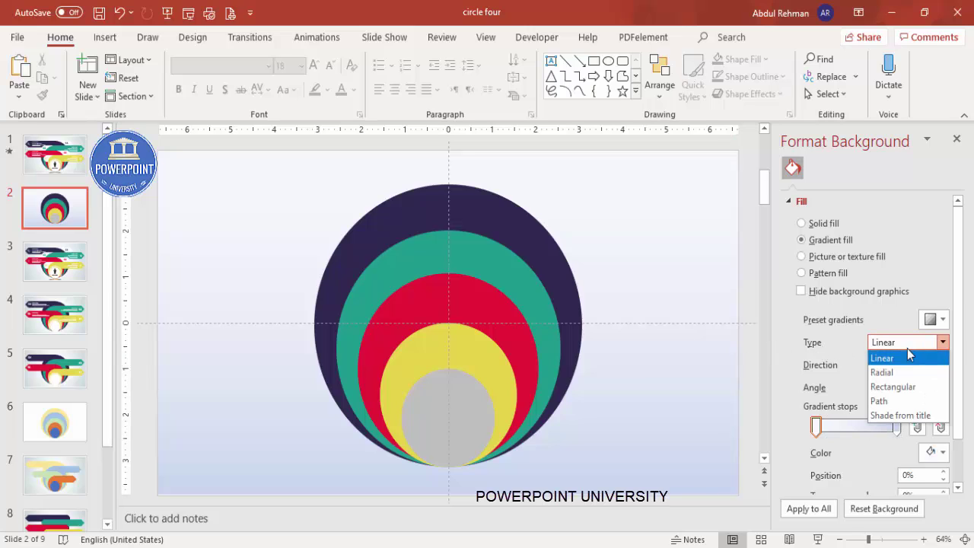
click(896, 373)
click(936, 364)
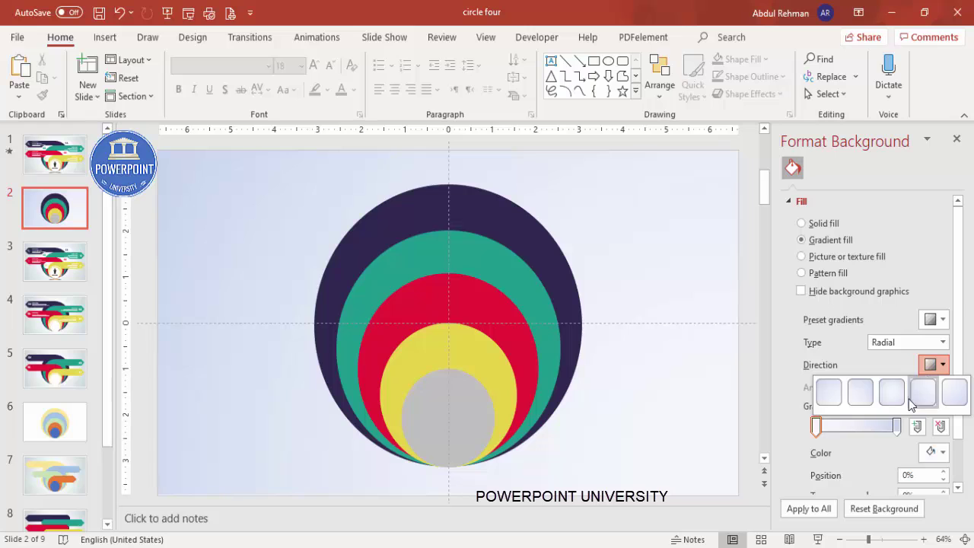
click(892, 393)
click(897, 426)
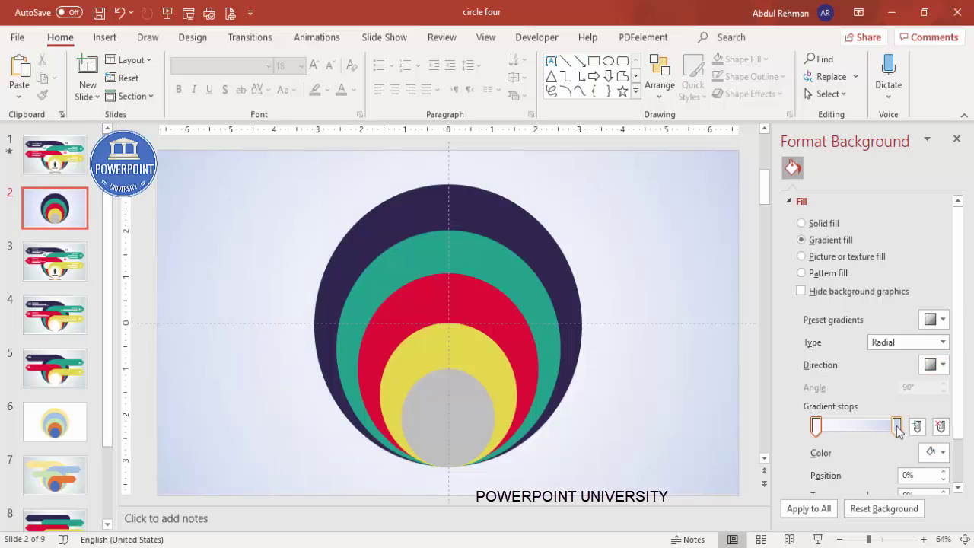
click(932, 453)
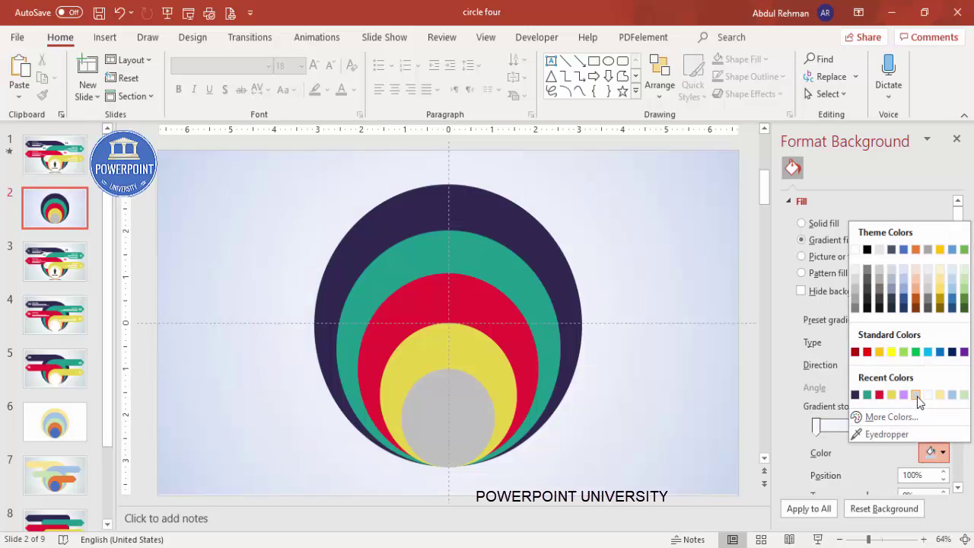
click(918, 397)
click(897, 427)
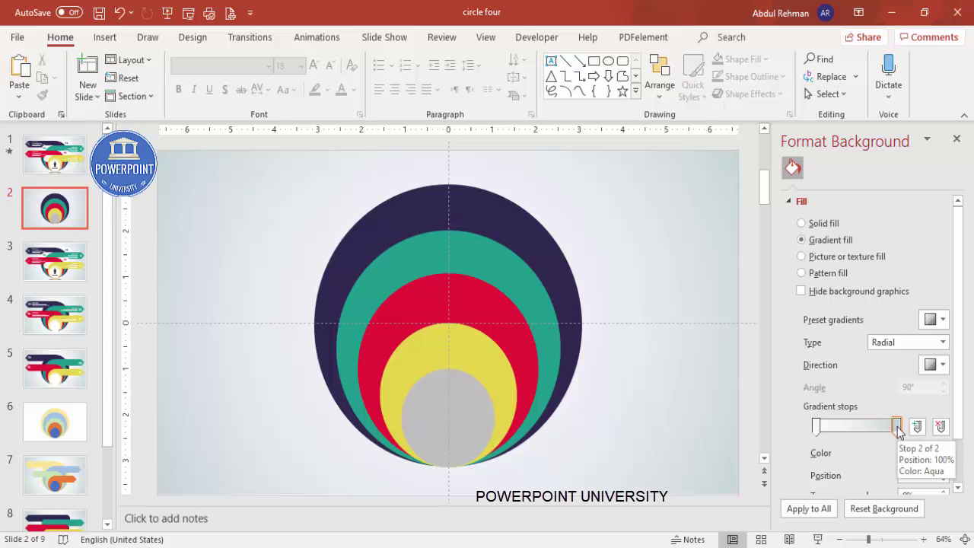
Change the innermost circle's fill from light grey to white
scroll(963, 353, down, 1)
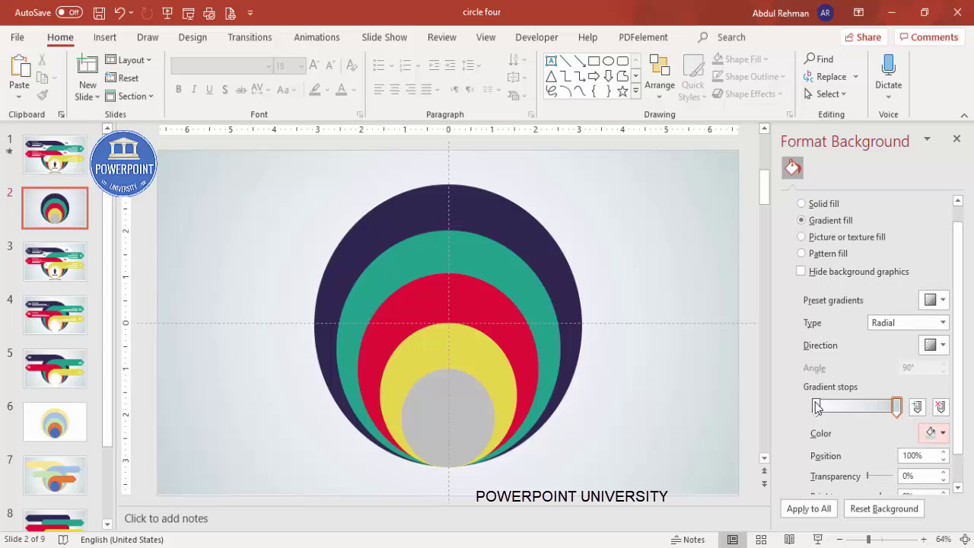
click(818, 408)
click(417, 397)
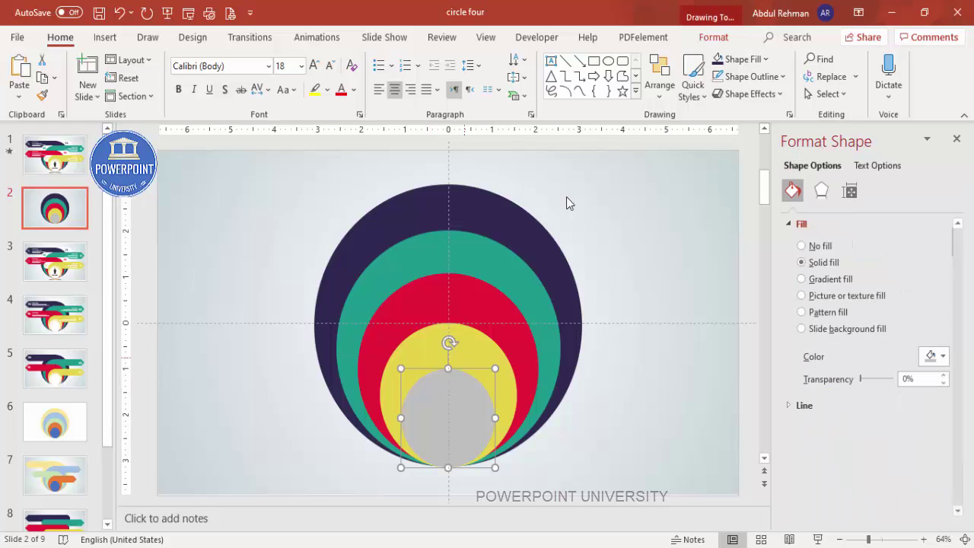
click(714, 38)
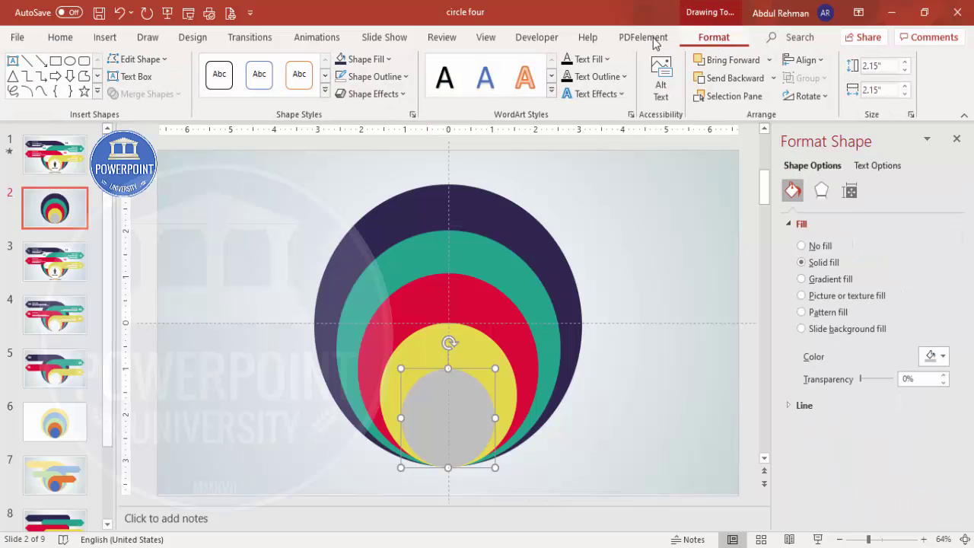
click(387, 59)
click(341, 98)
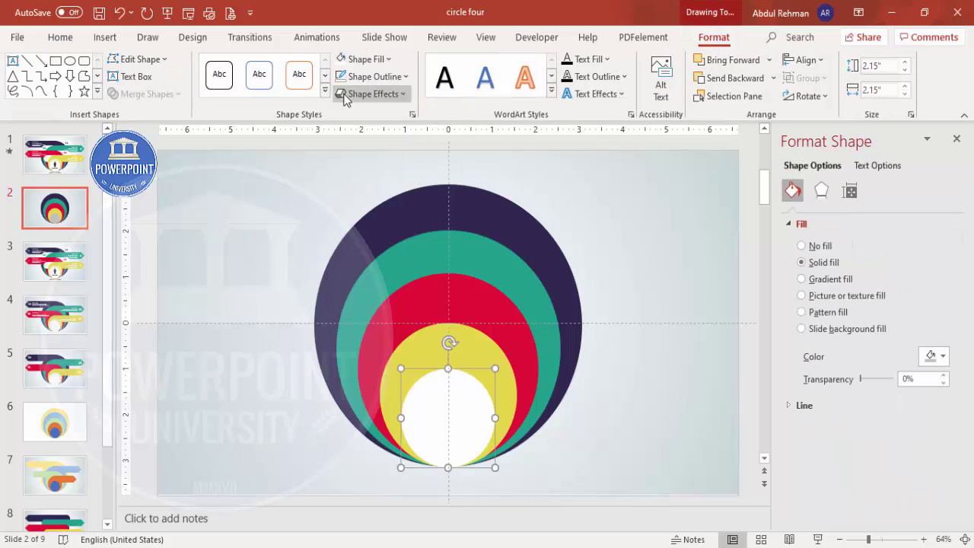
click(628, 266)
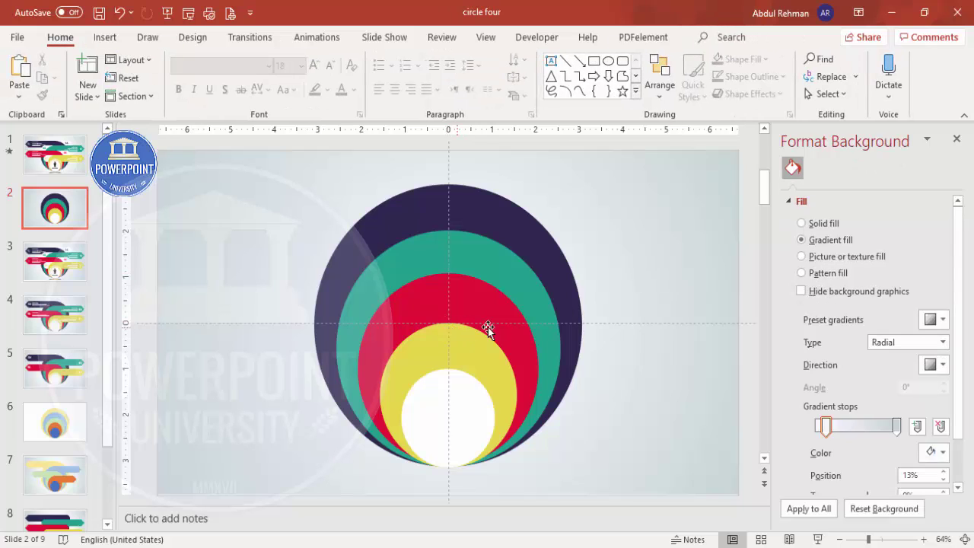
Draw an Arrow: Pentagon shape extending right from the circle stack's centre
click(106, 38)
click(228, 82)
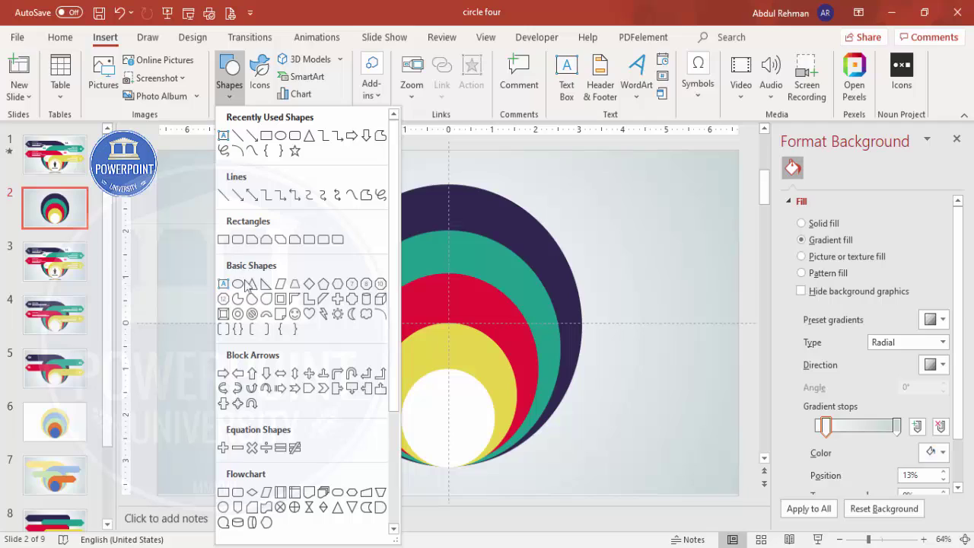
click(309, 389)
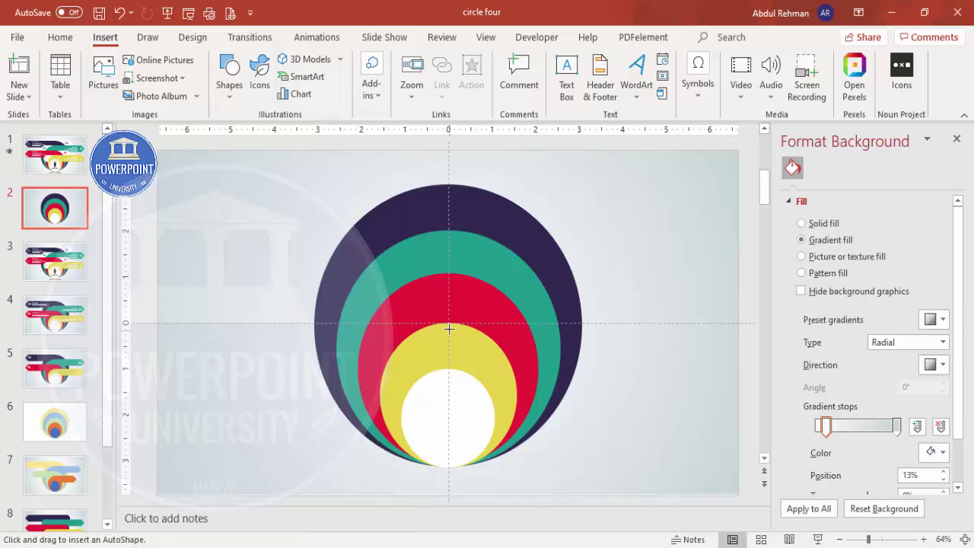
drag(452, 329, 699, 385)
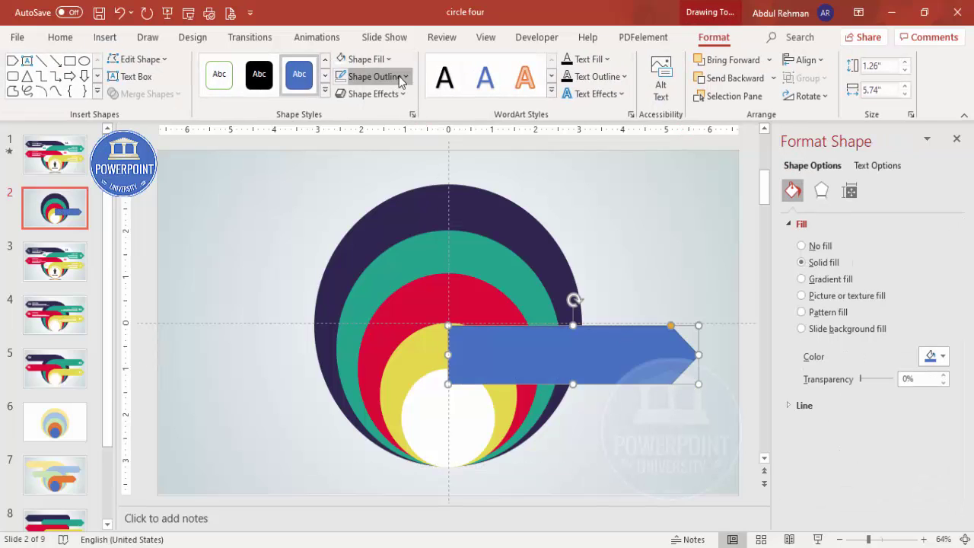
Remove the arrow's outline and fill it with the recent yellow
click(371, 76)
click(384, 289)
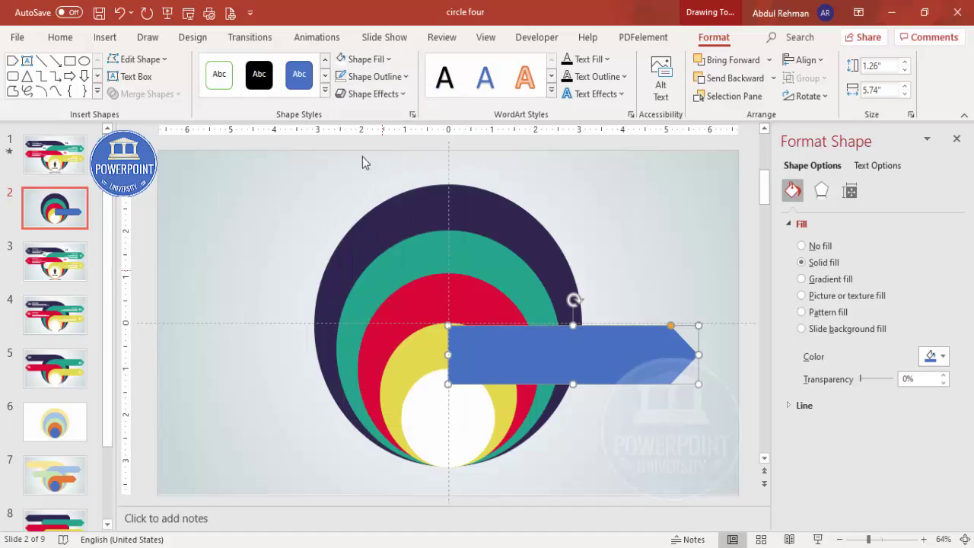
click(362, 61)
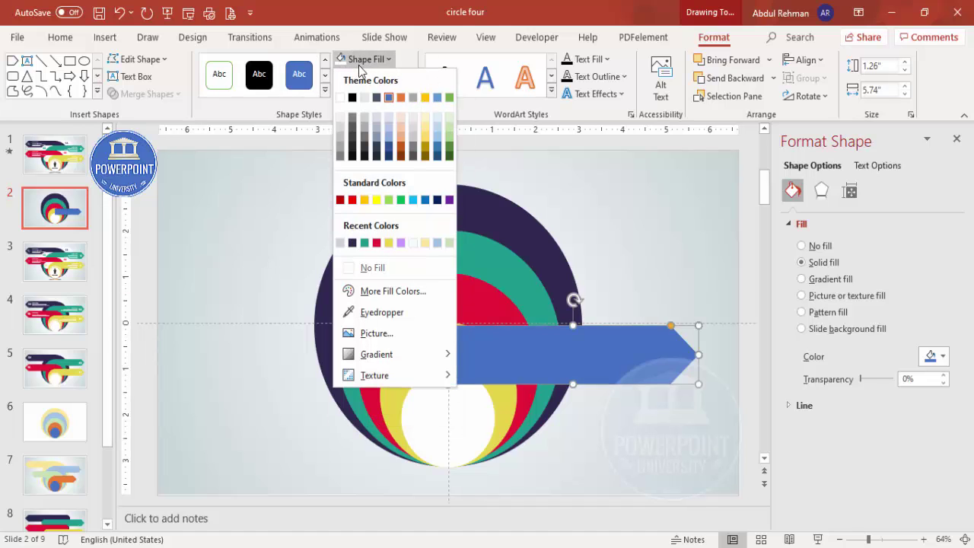
click(389, 242)
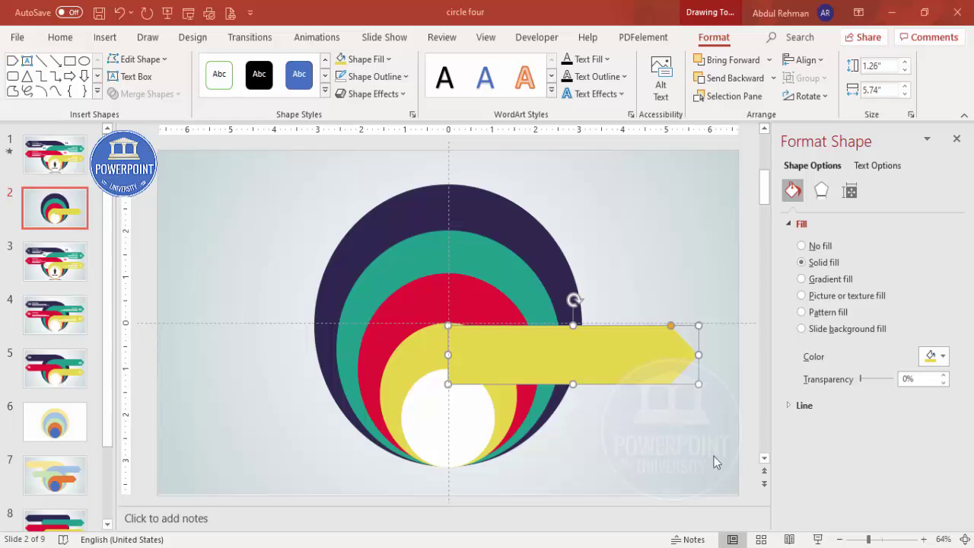
Send the yellow arrow back one layer and nudge it up onto the centre guide
click(887, 541)
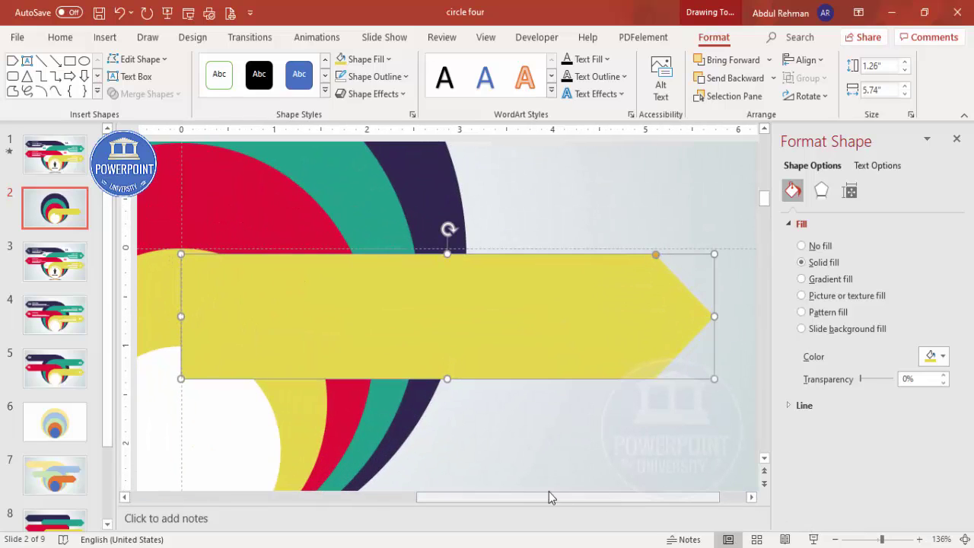
drag(544, 497, 453, 495)
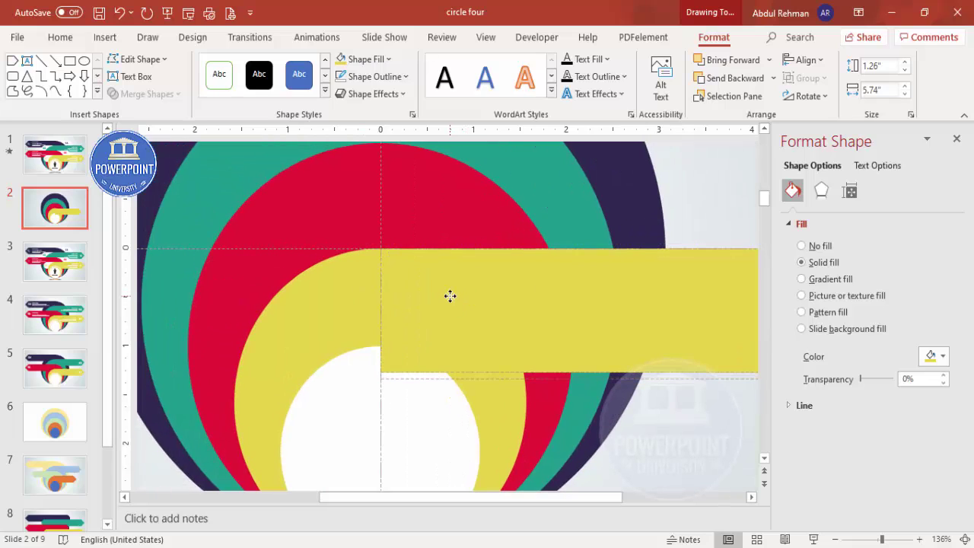
click(450, 297)
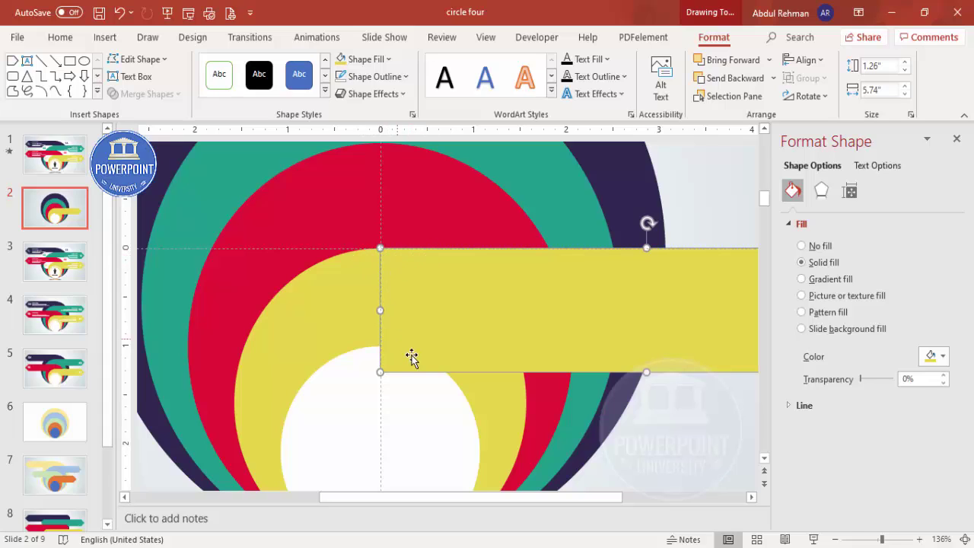
click(733, 78)
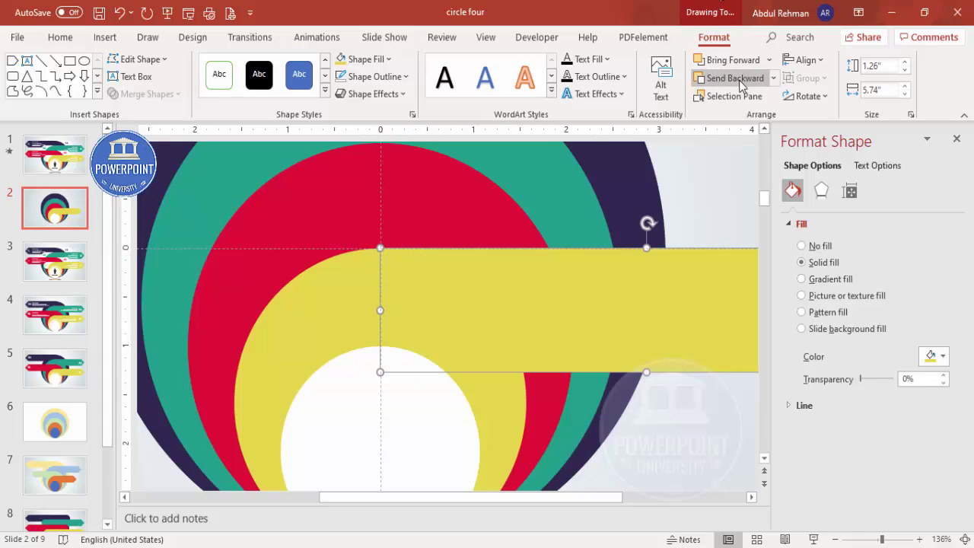
click(731, 447)
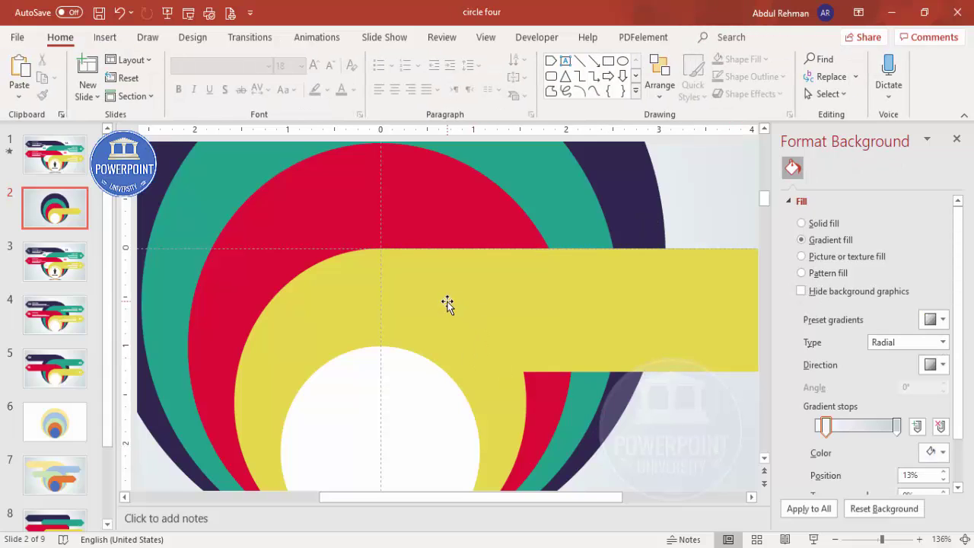
mouse_move(477, 290)
mouse_down()
mouse_move(476, 269)
mouse_move(492, 278)
mouse_move(487, 304)
mouse_move(486, 292)
mouse_up()
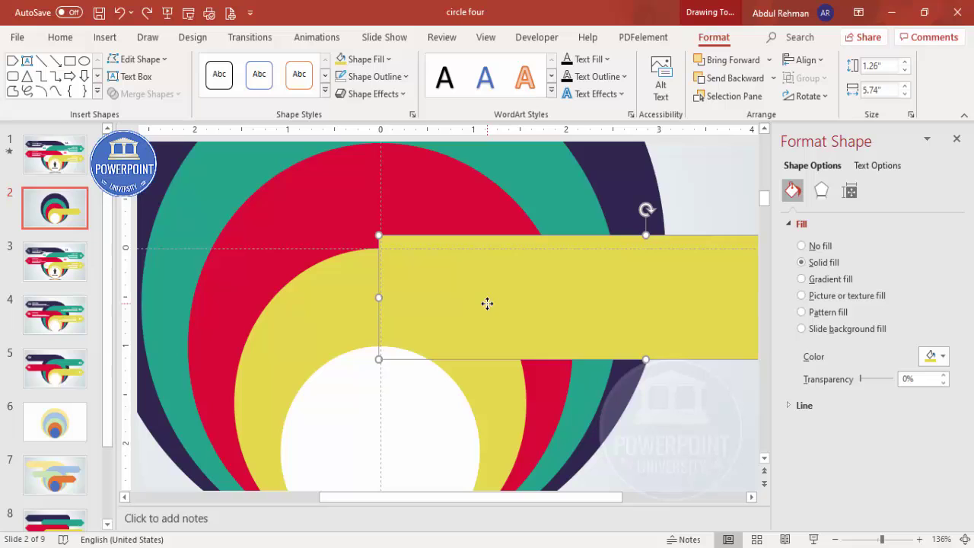
click(695, 392)
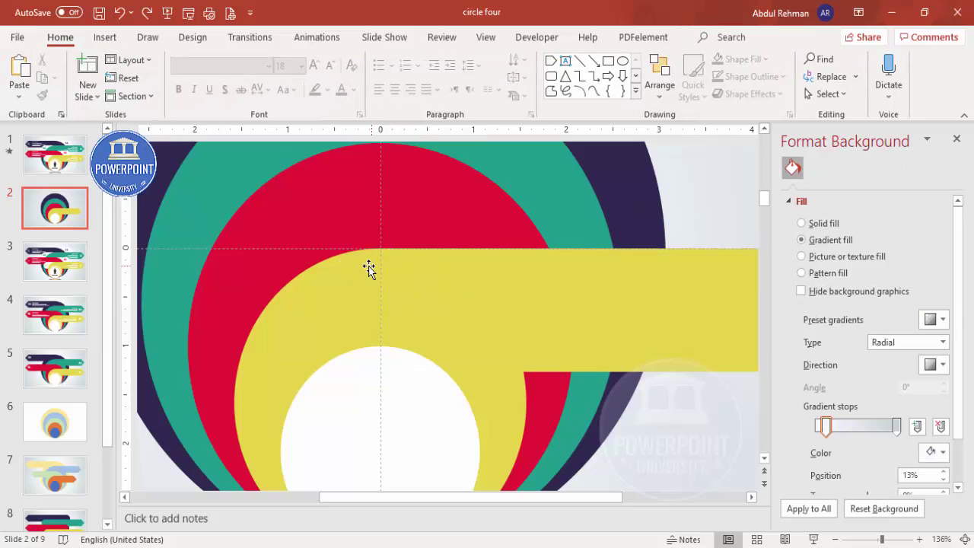
click(964, 539)
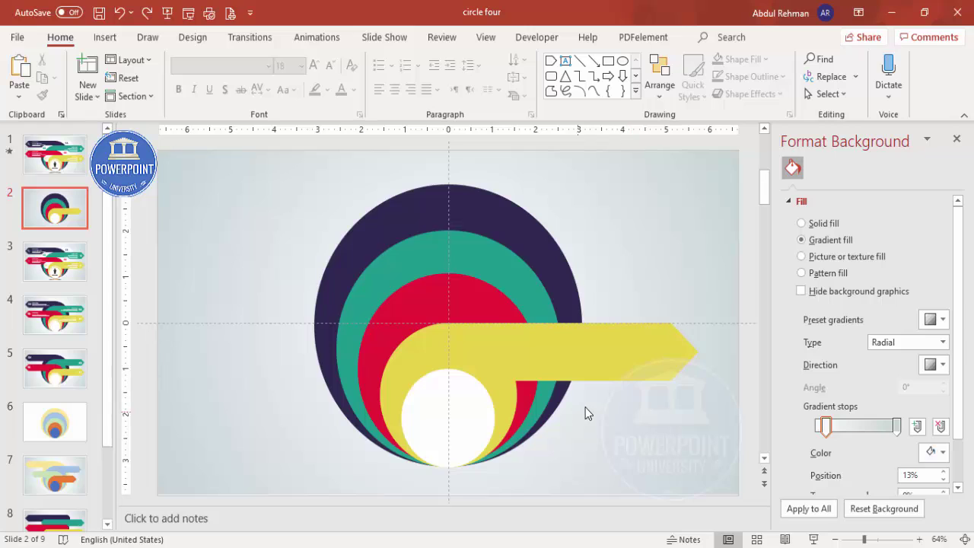
click(583, 352)
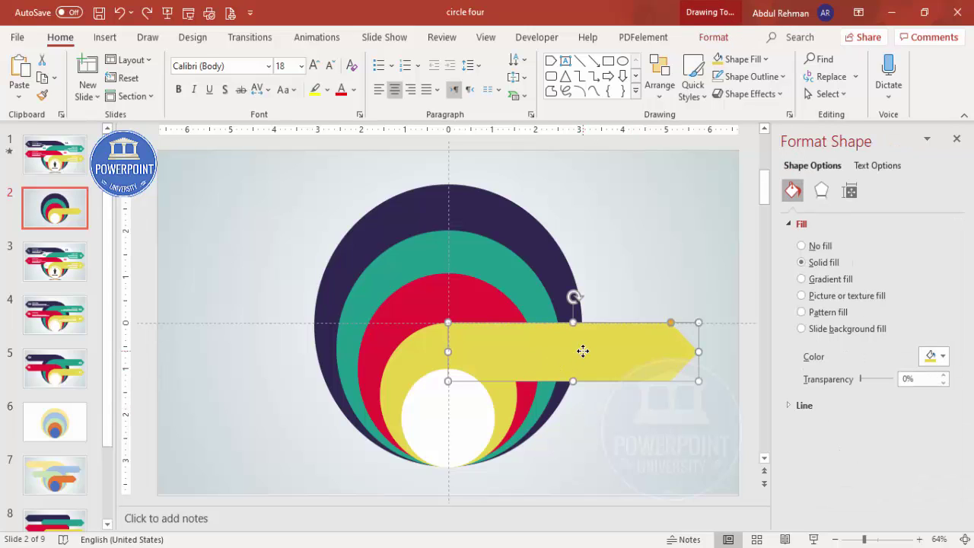
Duplicate the yellow banner and flip the copy horizontally to point left
drag(599, 355, 403, 302)
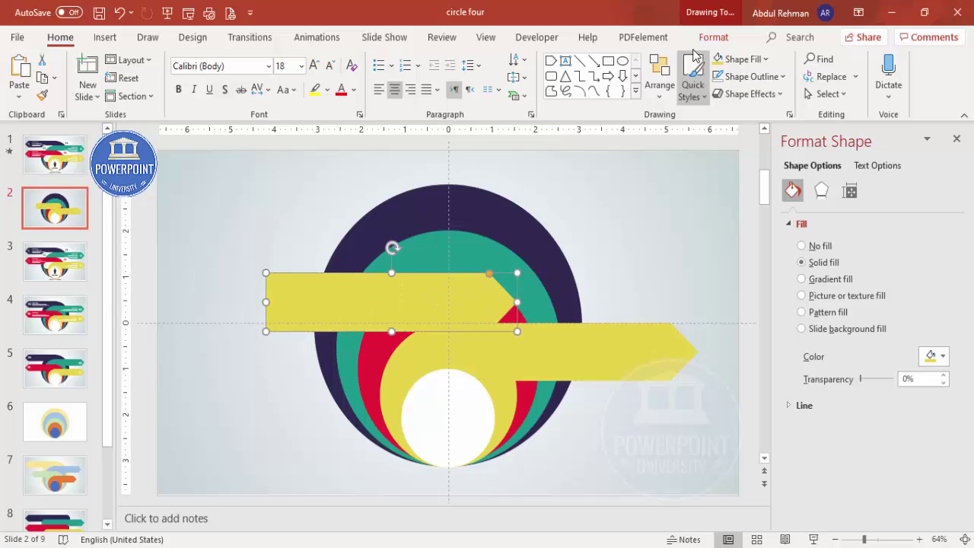
click(713, 37)
click(808, 96)
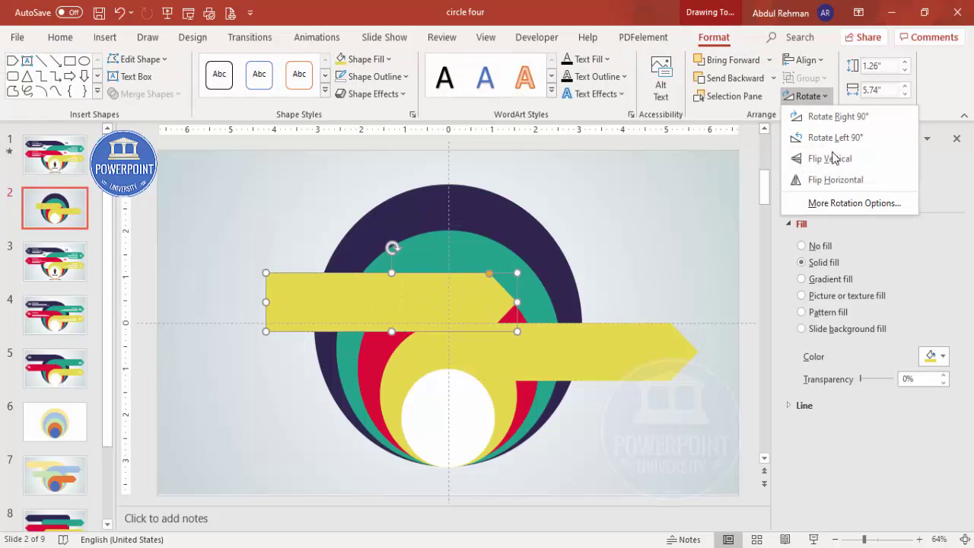
click(836, 179)
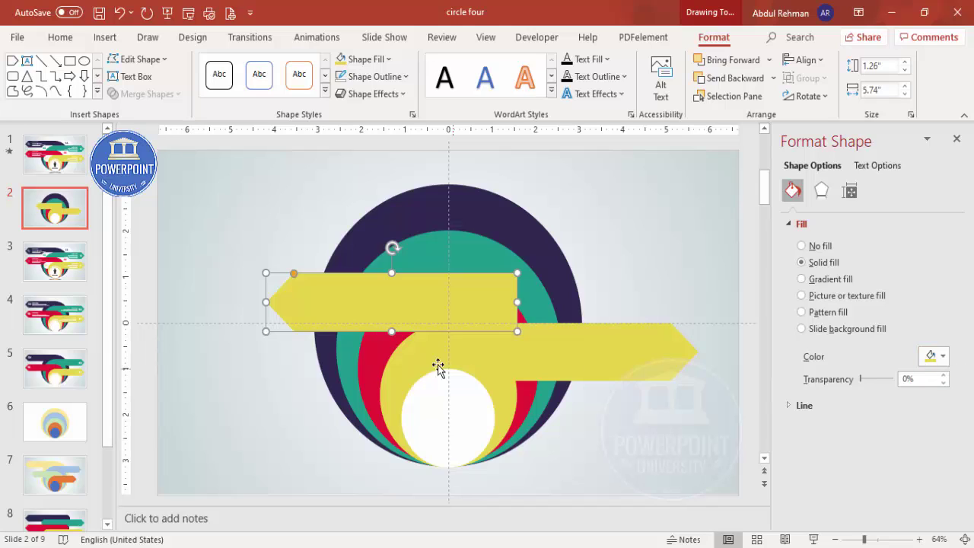
Fill the left-pointing banner red, position it, and send it behind the yellow shape
click(942, 356)
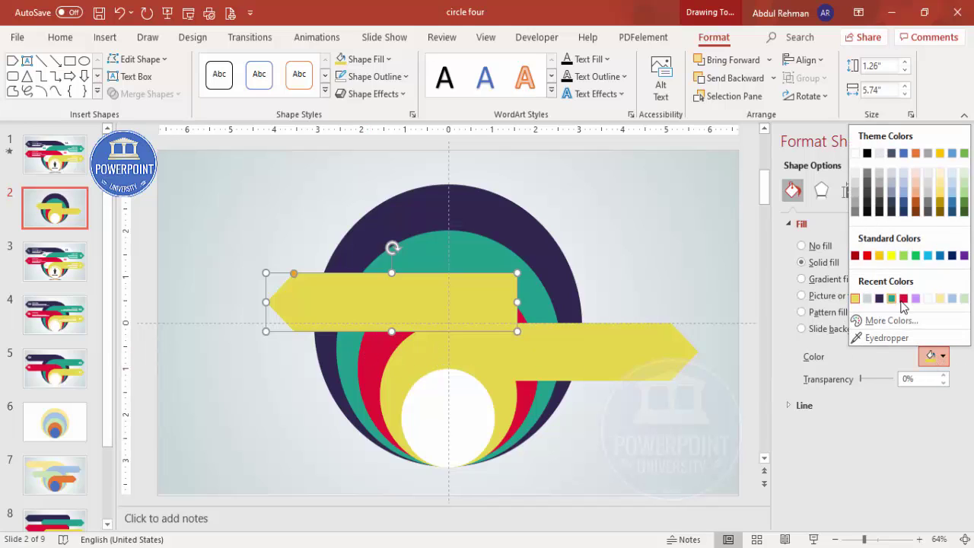
click(904, 299)
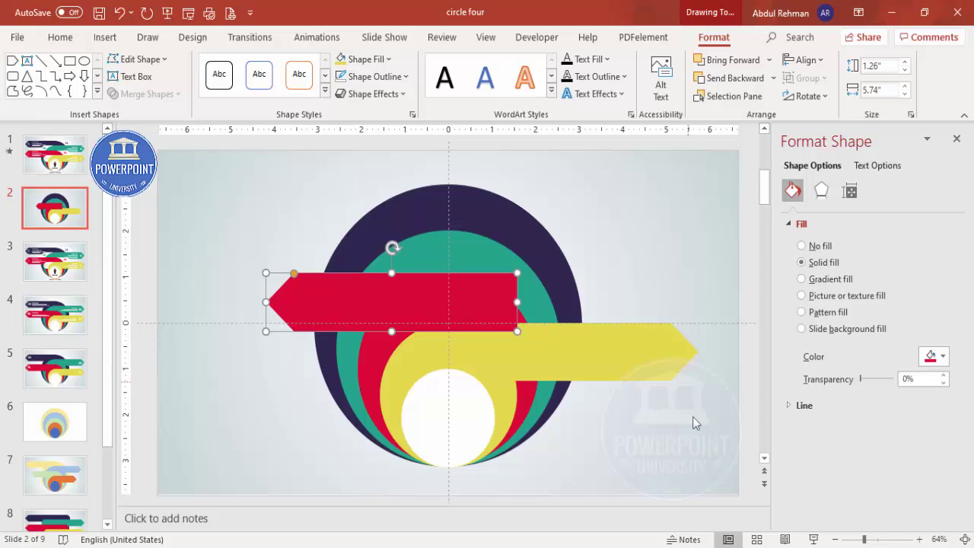
click(883, 541)
drag(659, 326, 563, 329)
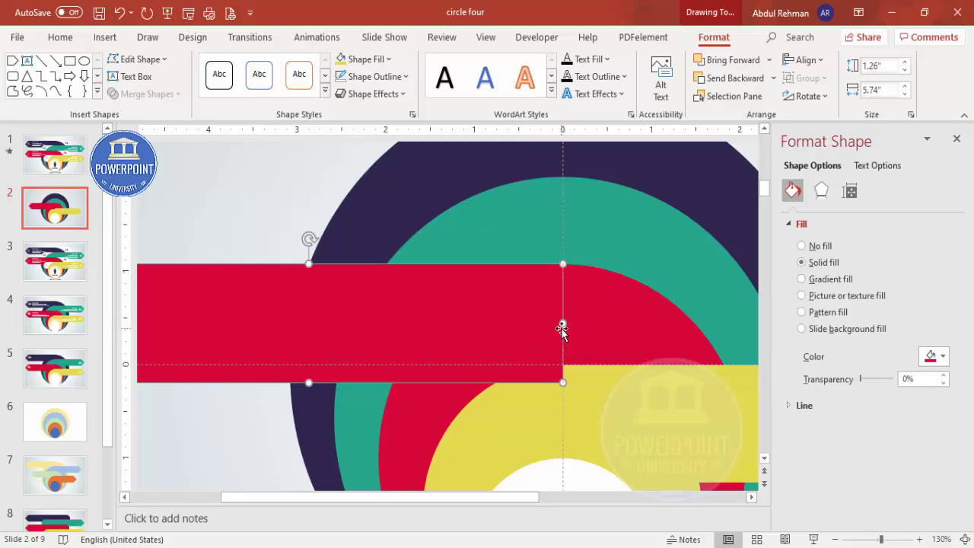
click(720, 81)
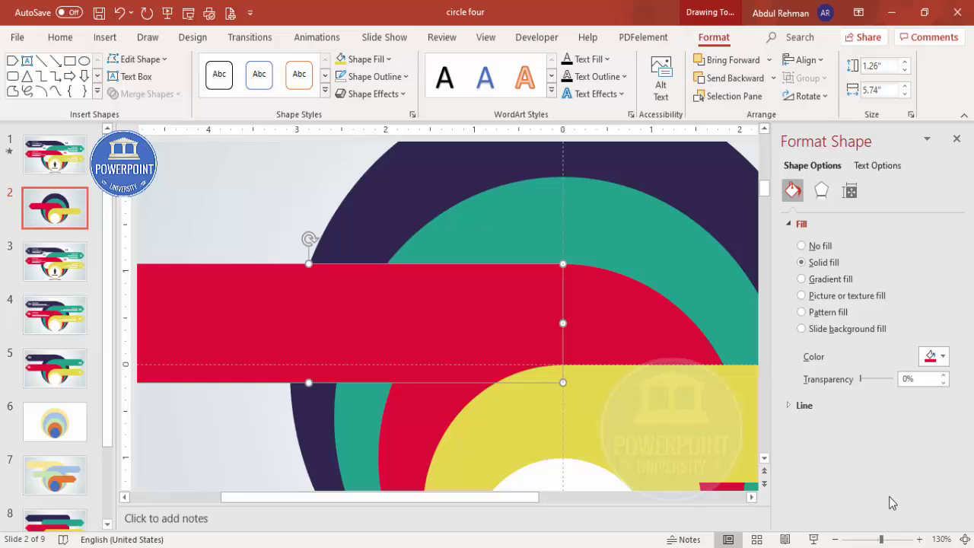
click(965, 539)
click(663, 245)
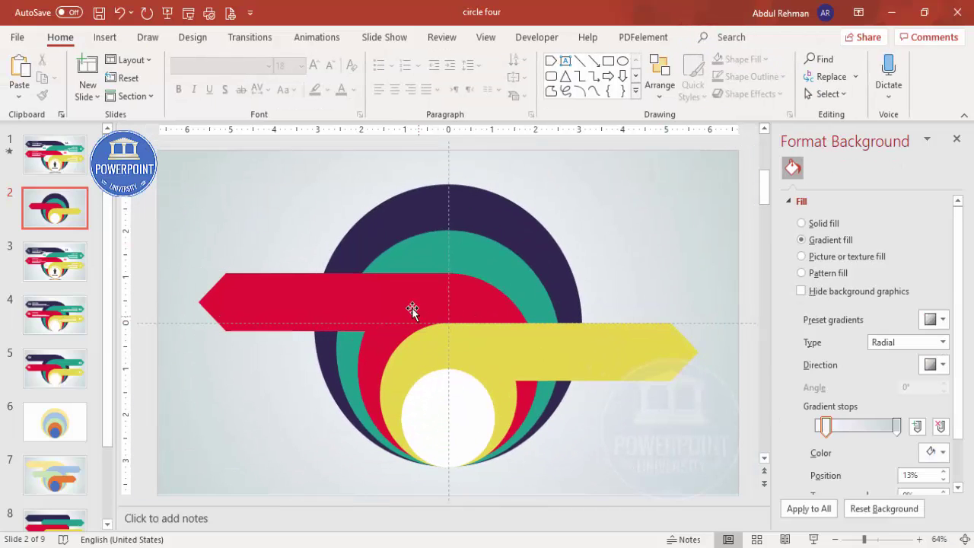
Duplicate the yellow banner upward, fill it teal green, and send it behind the red banner
click(560, 342)
drag(554, 359, 517, 255)
click(887, 539)
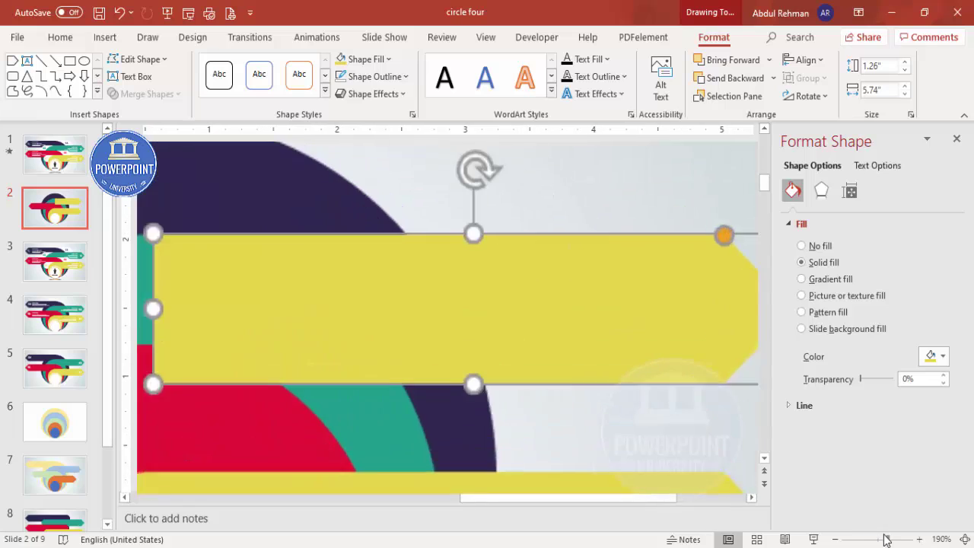
drag(480, 498, 397, 497)
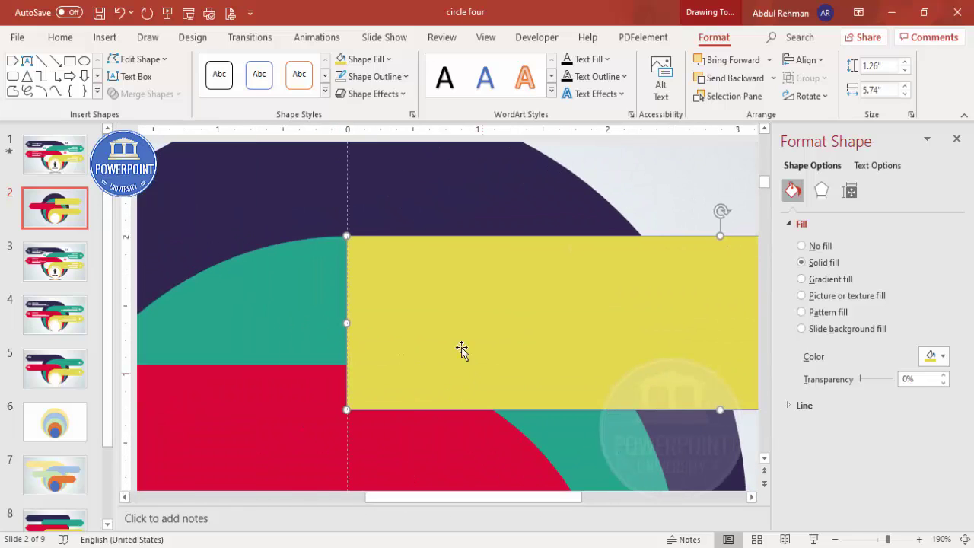
drag(417, 308, 417, 297)
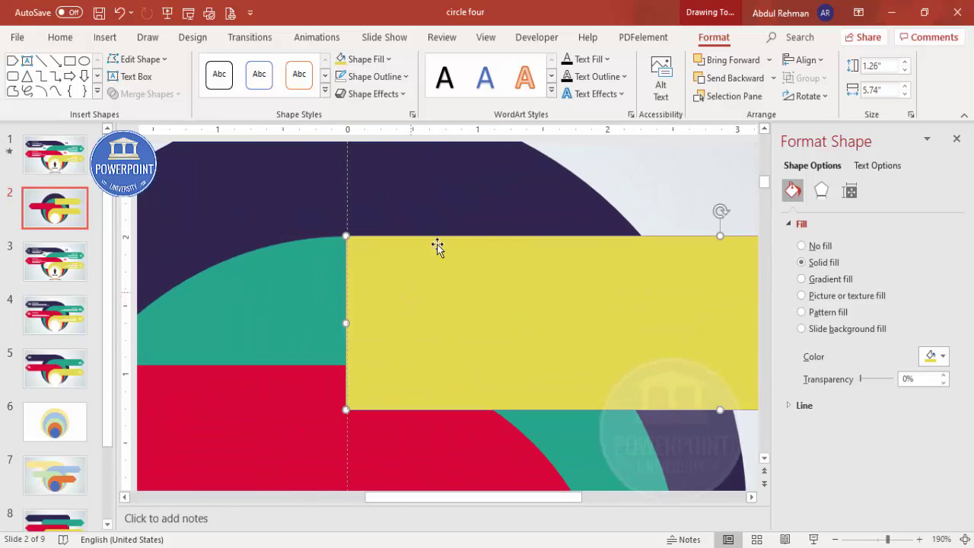
click(388, 59)
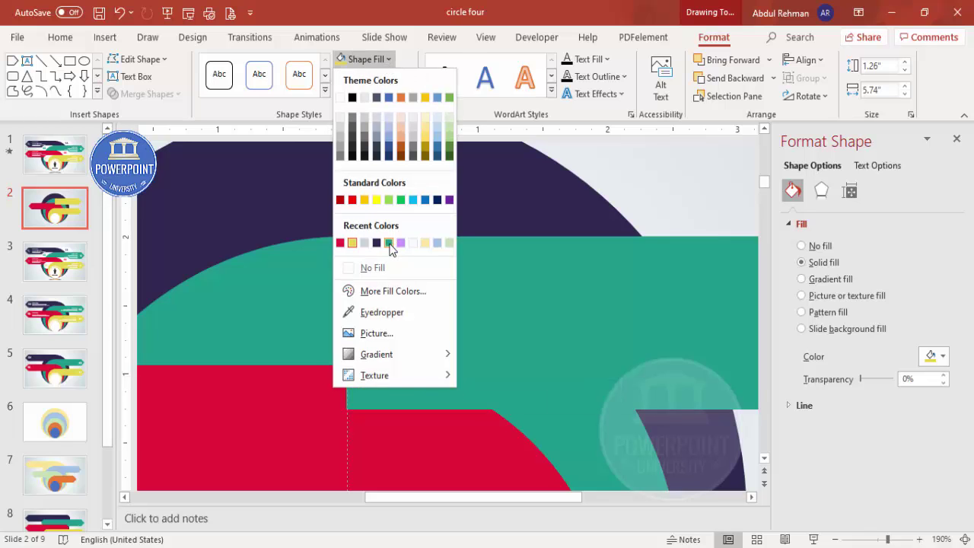
click(388, 242)
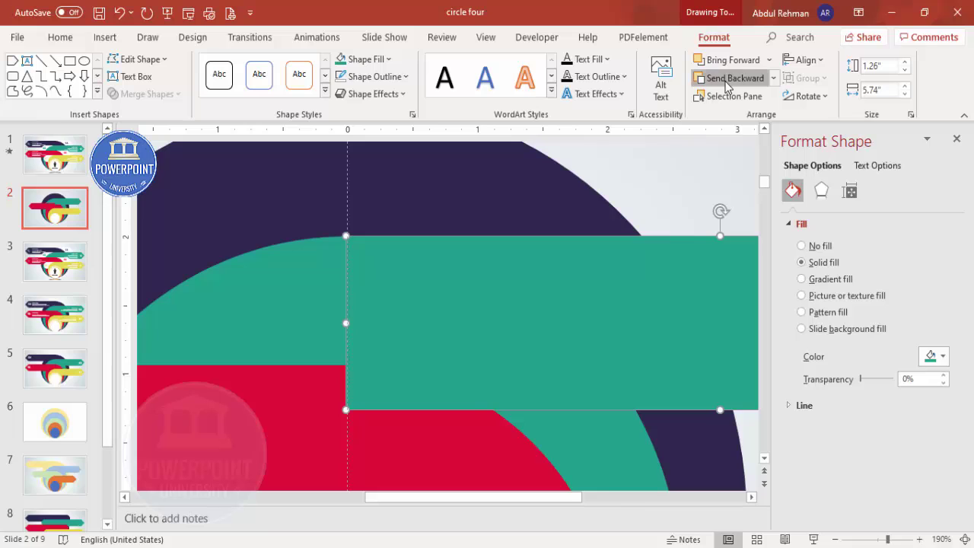
click(727, 78)
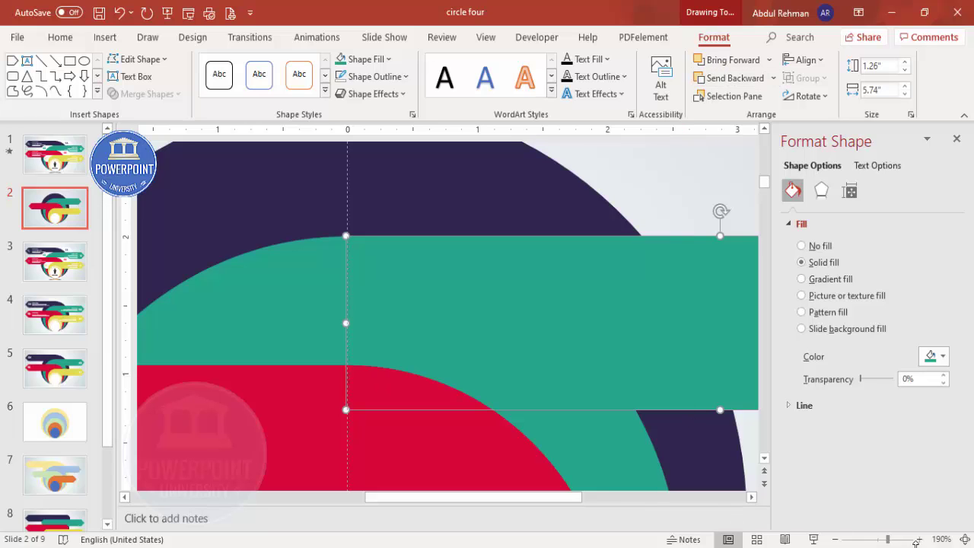
click(964, 539)
click(374, 295)
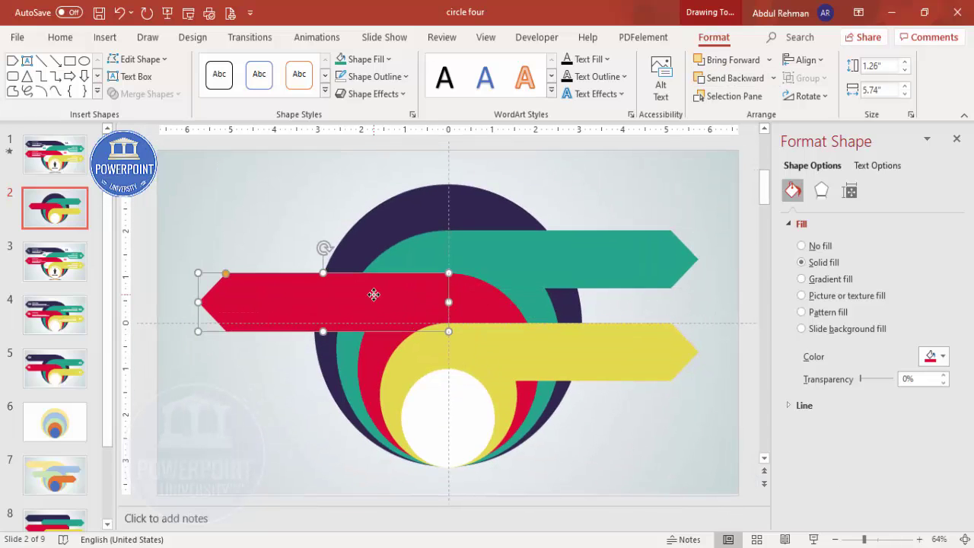
Duplicate the red banner upward and fill the copy dark navy
drag(374, 295, 380, 206)
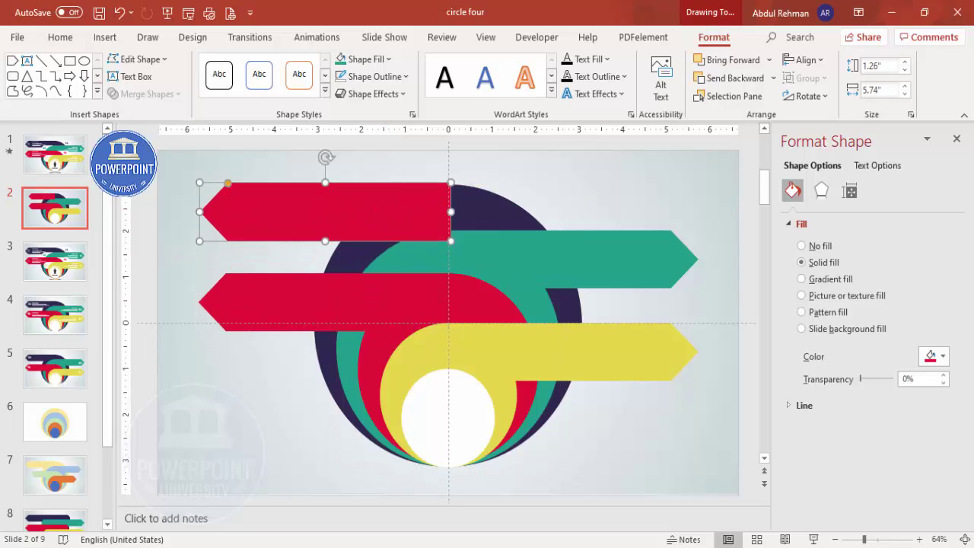
click(892, 541)
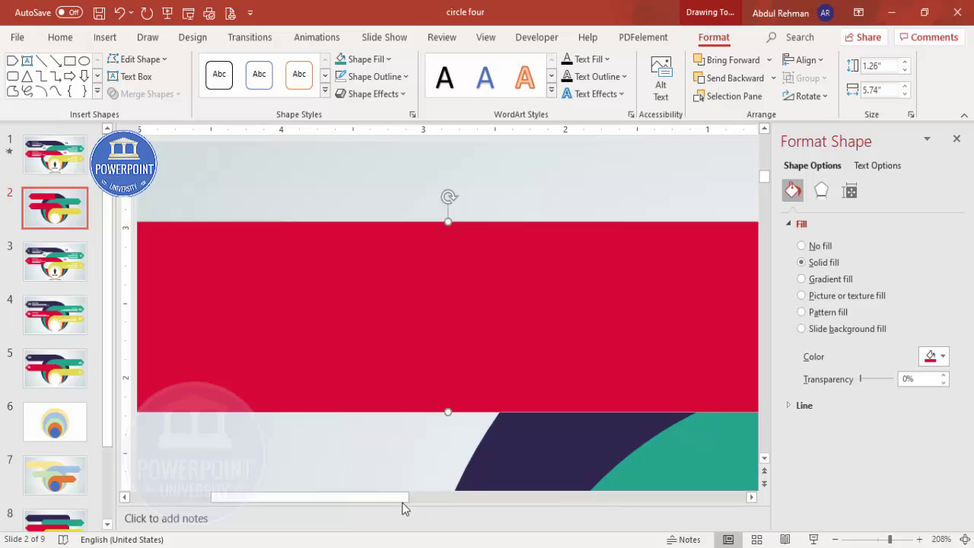
drag(405, 504, 496, 504)
mouse_move(505, 311)
mouse_down()
mouse_move(494, 325)
mouse_move(502, 314)
mouse_up()
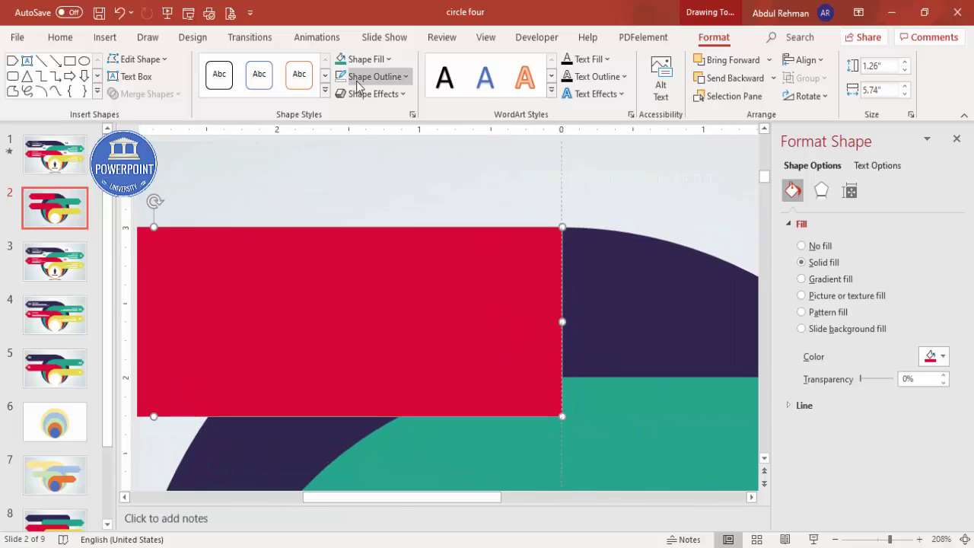
click(377, 59)
click(350, 241)
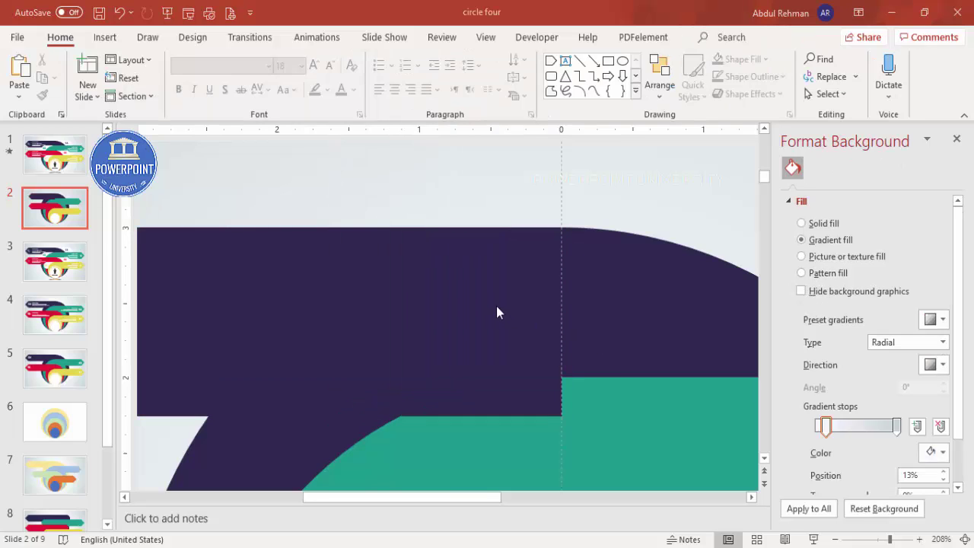
Send the navy banner back three layers so it sits behind the teal shape
click(503, 293)
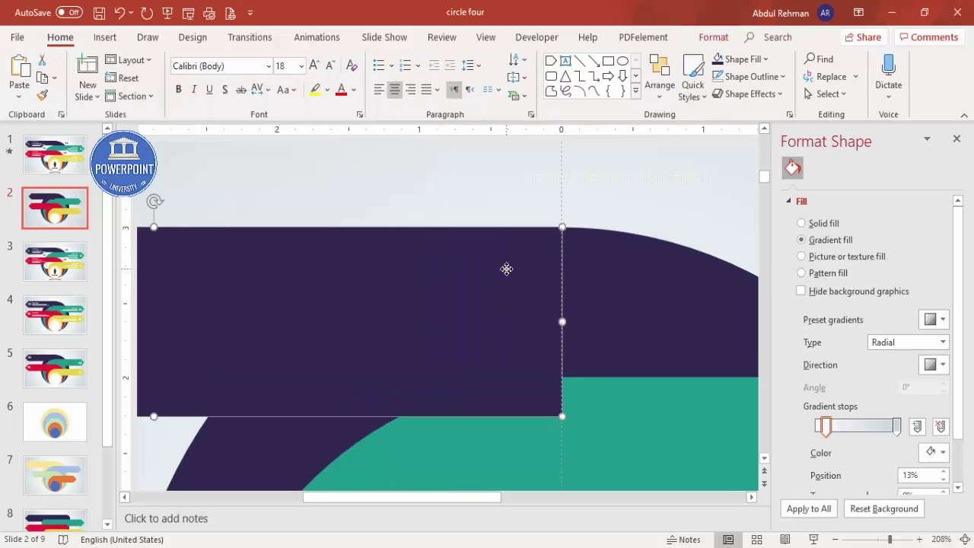
click(711, 38)
click(719, 78)
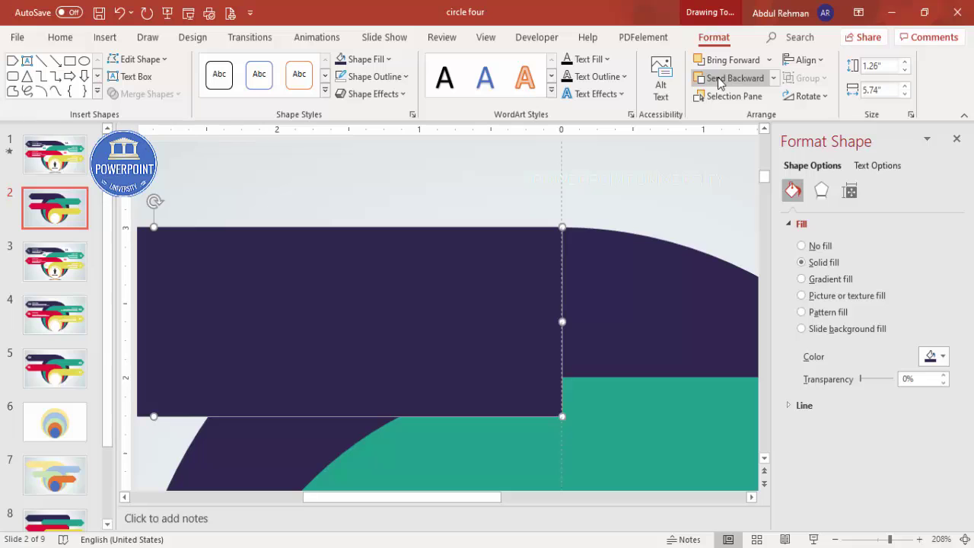
click(719, 78)
click(719, 78)
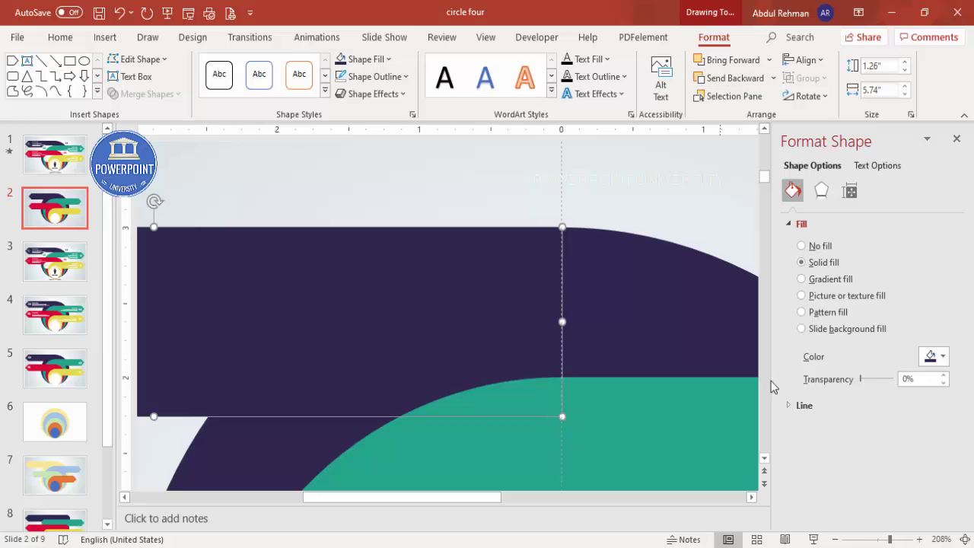
click(966, 539)
click(602, 200)
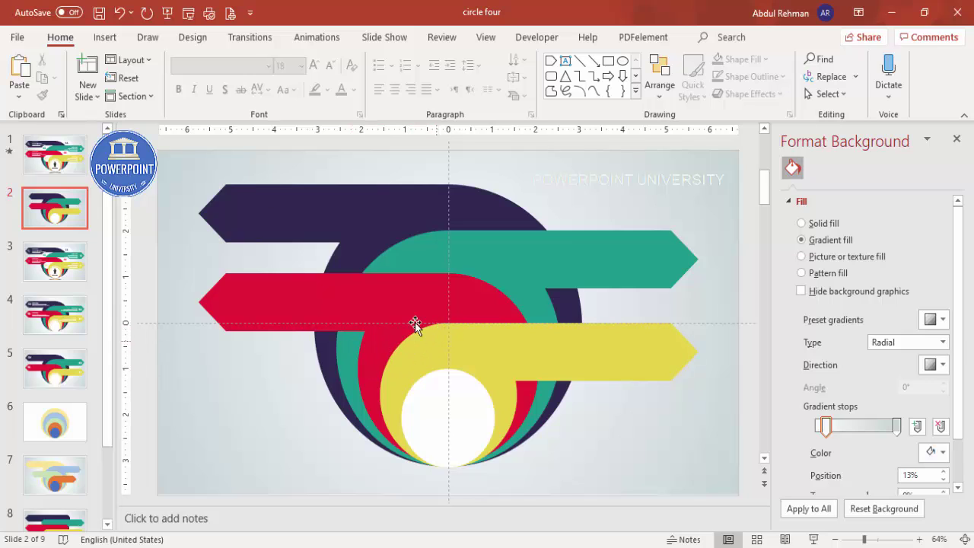
click(105, 38)
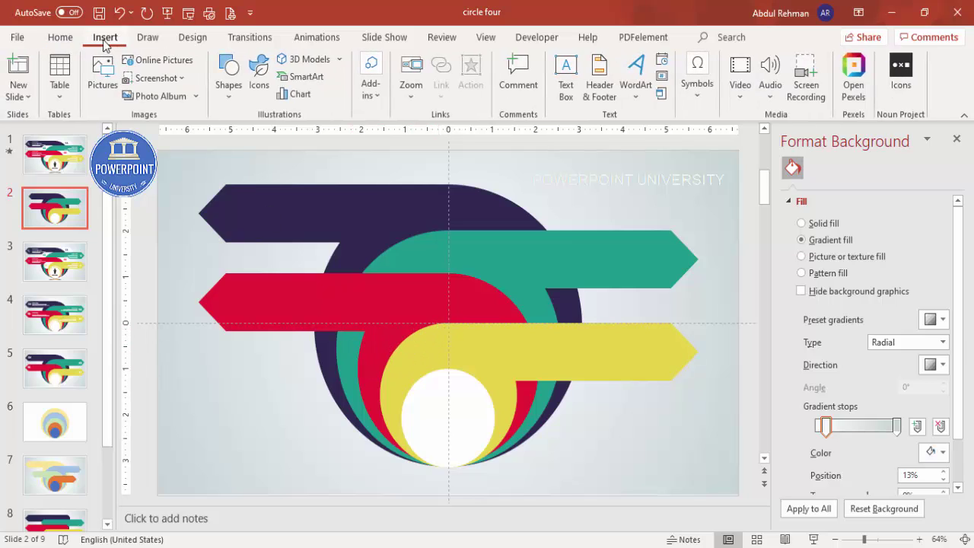
Draw a Top Corners Rounded rectangle, dome it, rotate it left 90°, and place it on the circle's centre
click(231, 98)
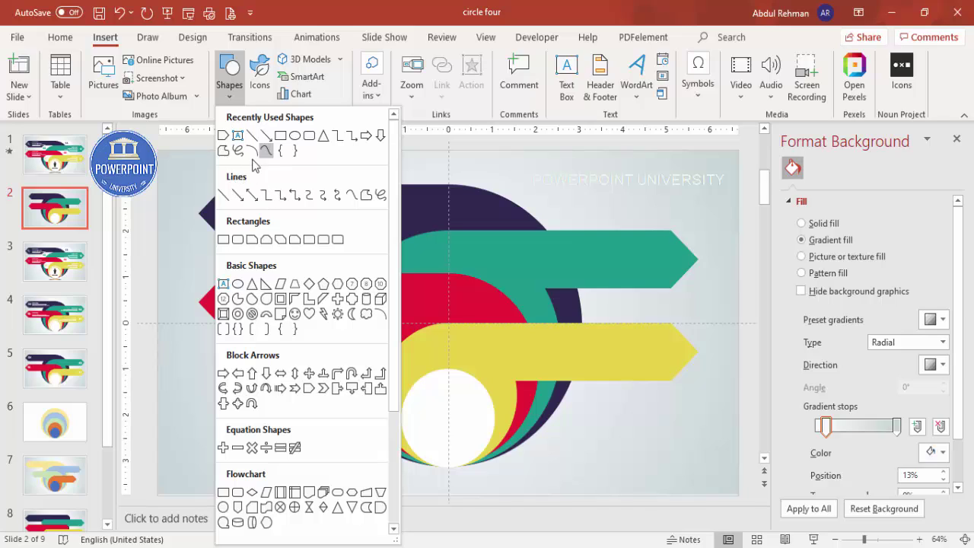
click(324, 242)
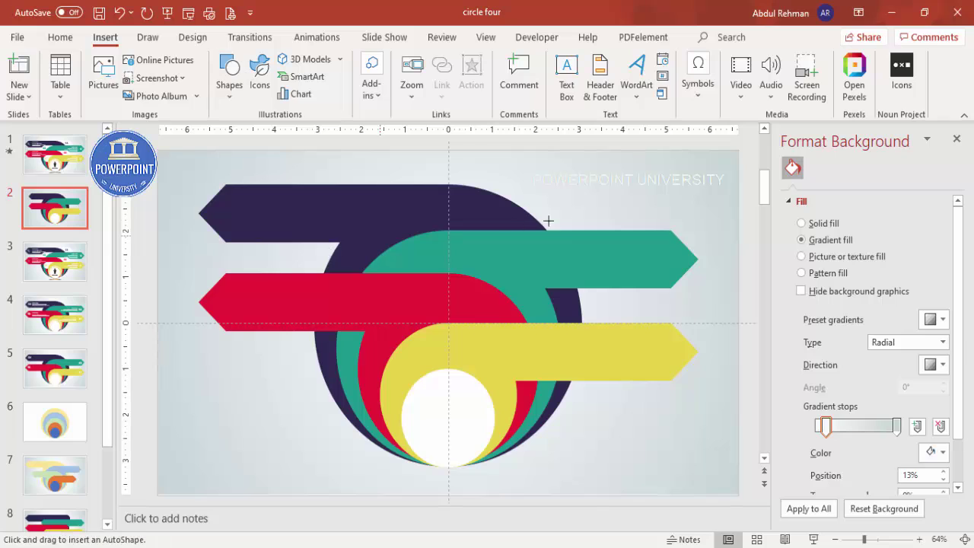
drag(620, 181, 688, 253)
drag(681, 190, 691, 196)
click(805, 97)
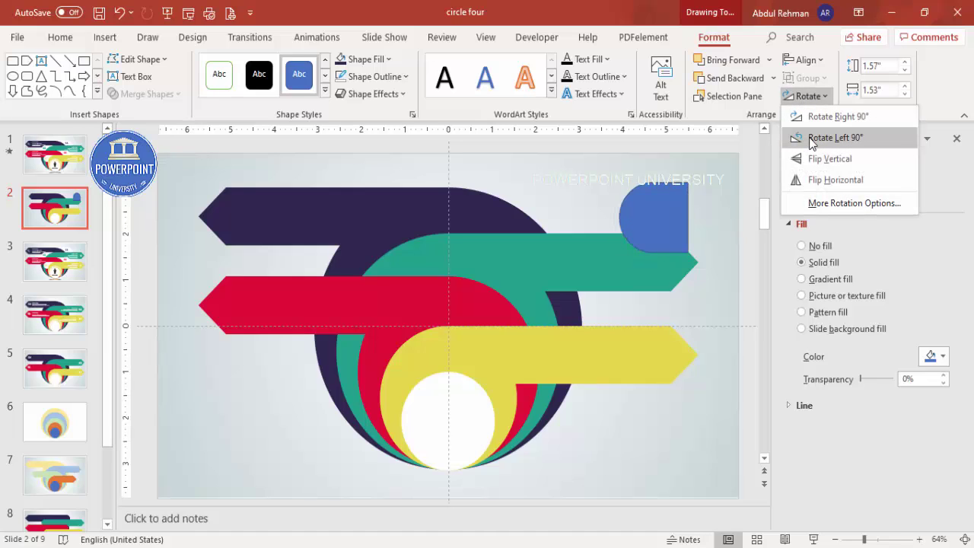
click(812, 142)
drag(666, 222, 427, 363)
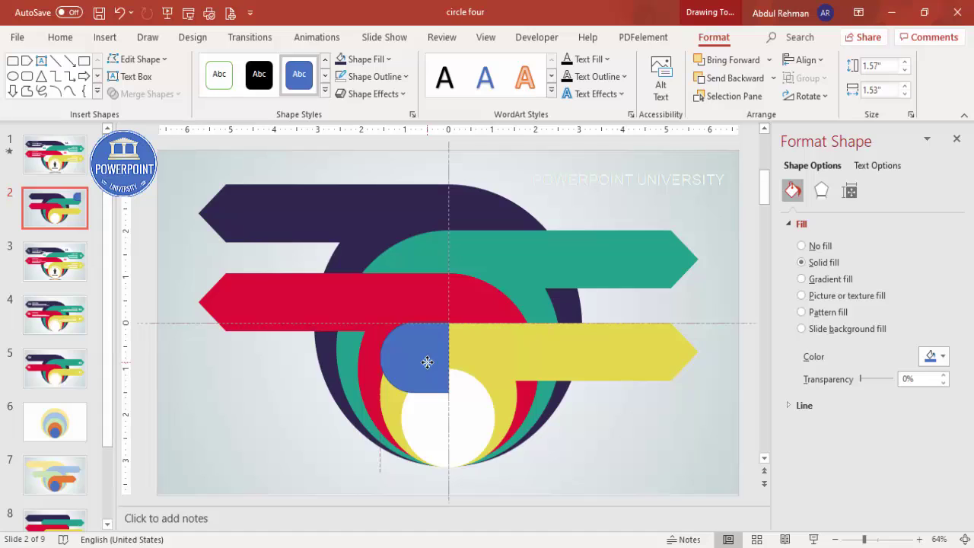
drag(381, 392, 355, 393)
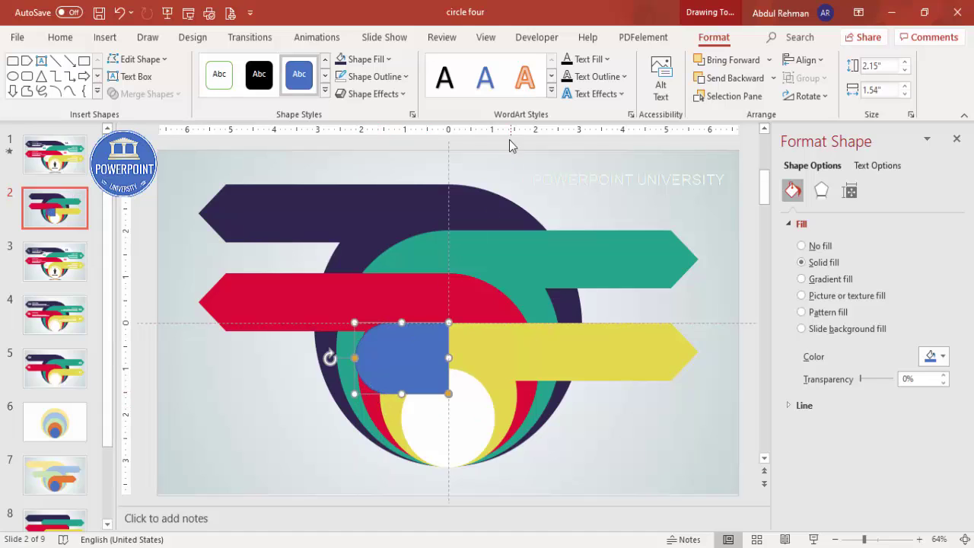
Give the tab no outline and white fill, send it behind the yellow banner, and stretch it left
click(375, 76)
click(373, 284)
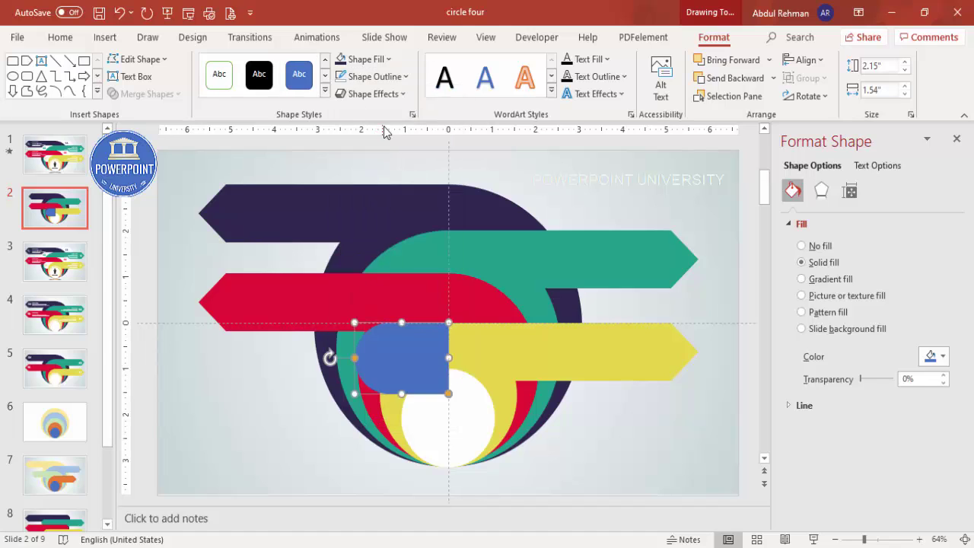
click(365, 58)
click(341, 98)
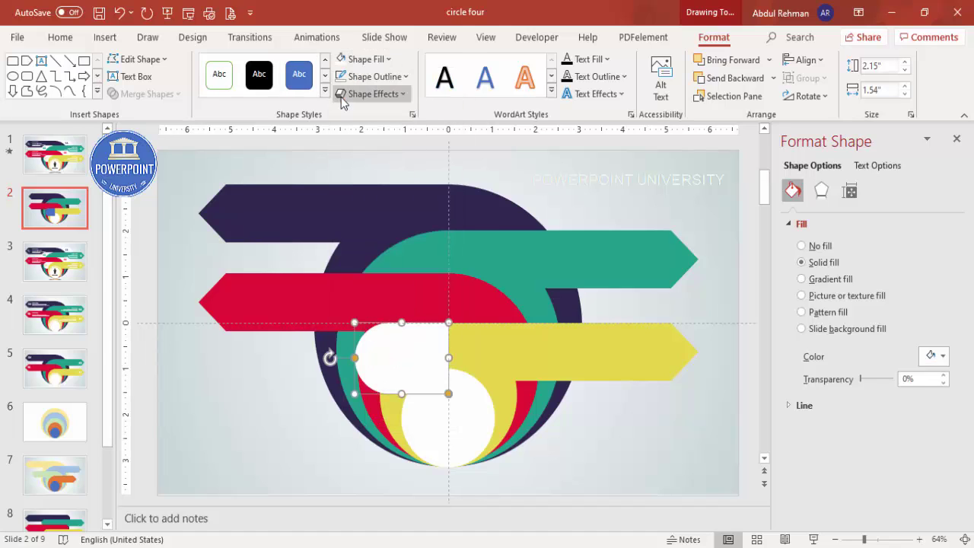
click(724, 78)
drag(359, 393, 336, 392)
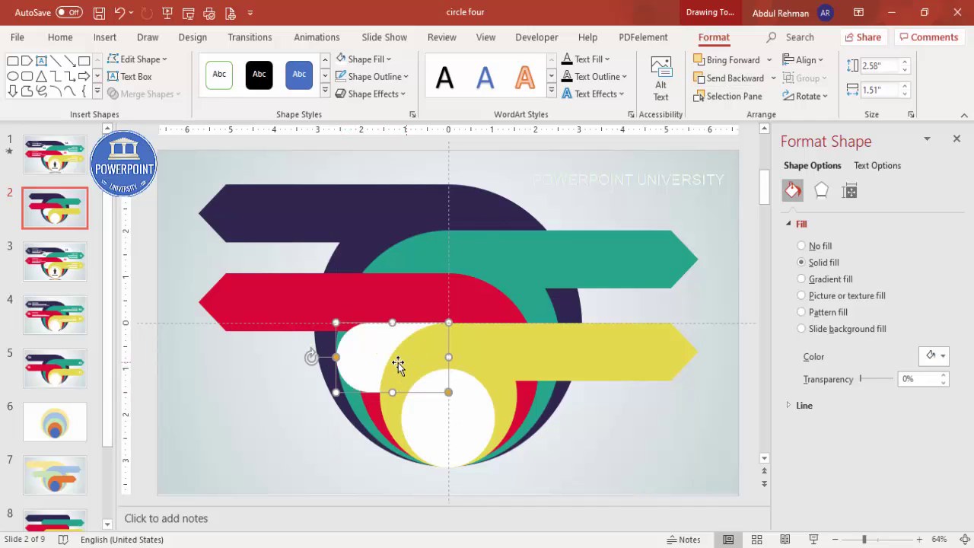
click(644, 311)
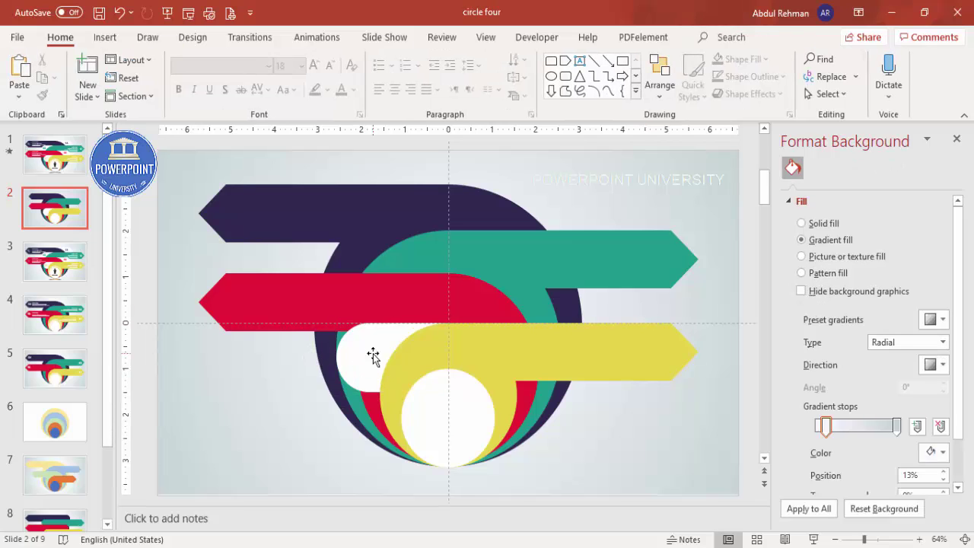
Nudge the white tab into place, then copy it onto the red banner, flipped horizontally
click(373, 356)
drag(864, 539, 880, 539)
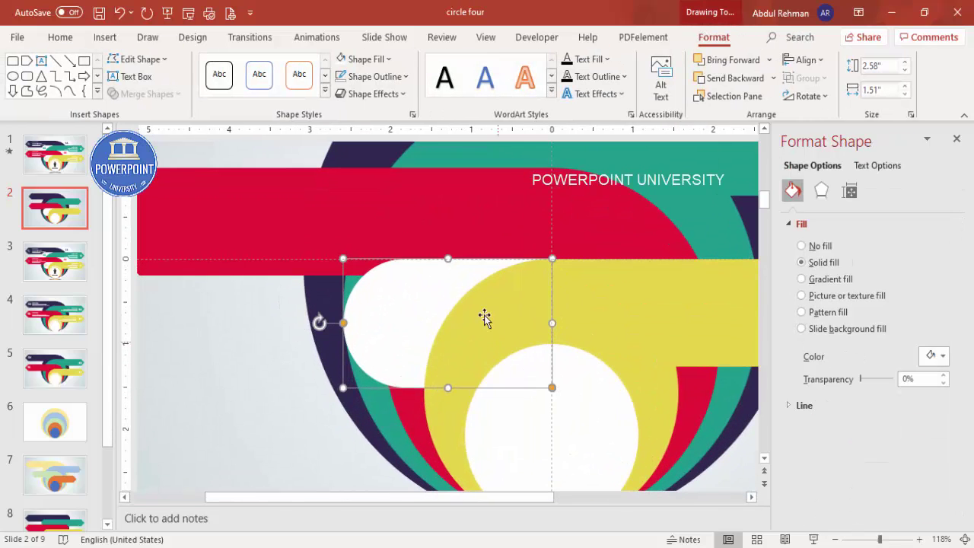
drag(447, 293, 446, 293)
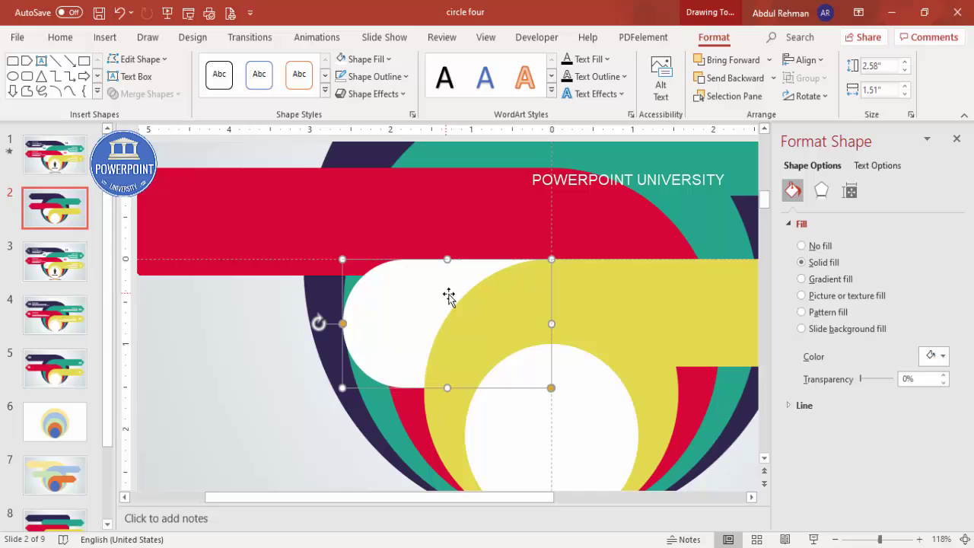
click(965, 539)
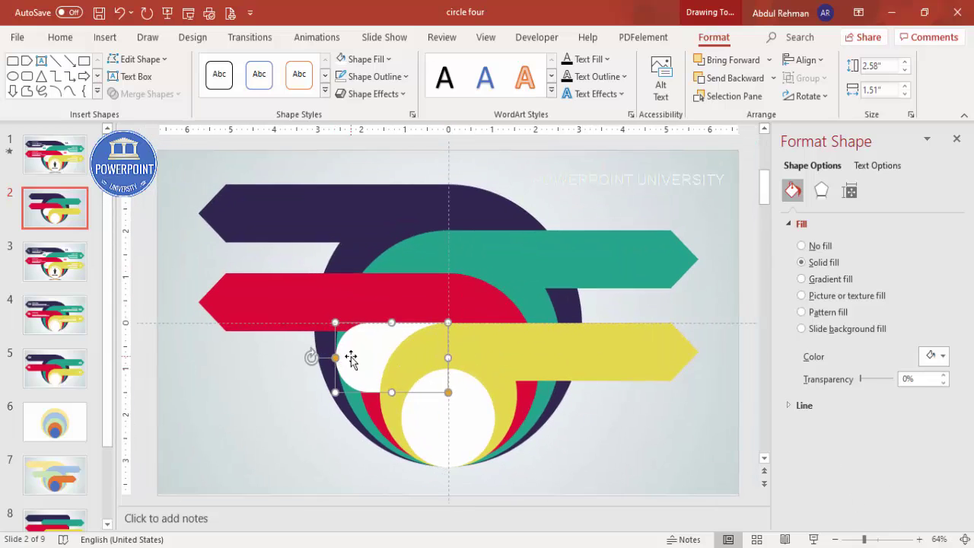
drag(351, 358, 485, 306)
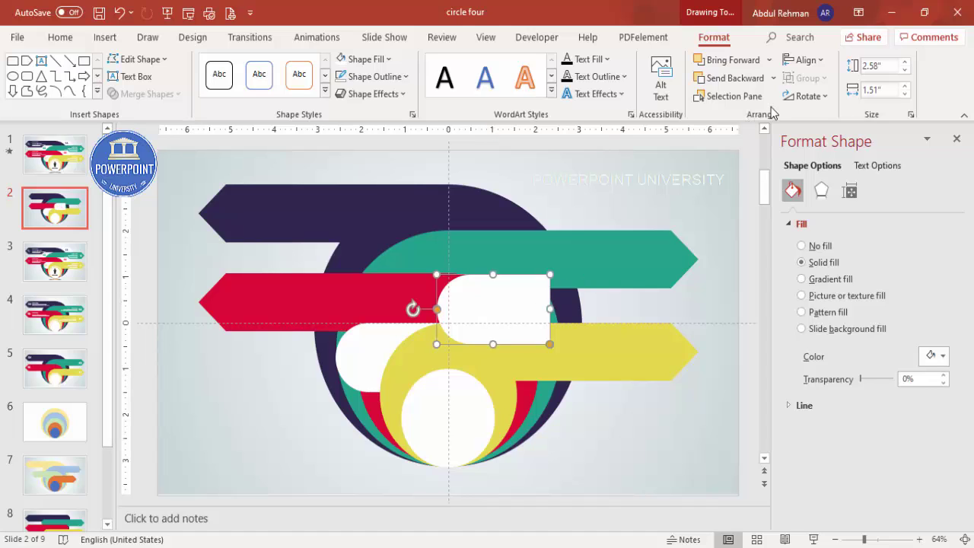
click(807, 96)
click(822, 180)
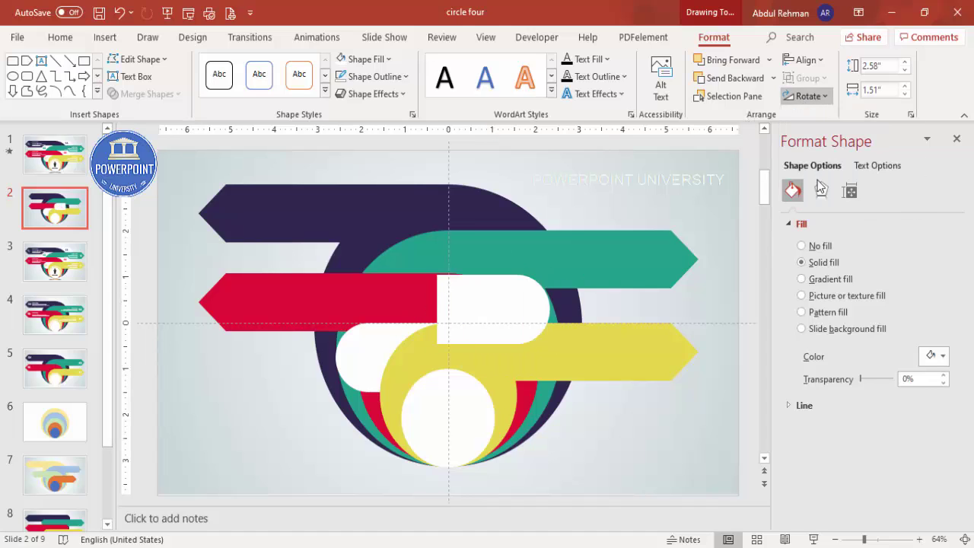
drag(490, 304, 490, 303)
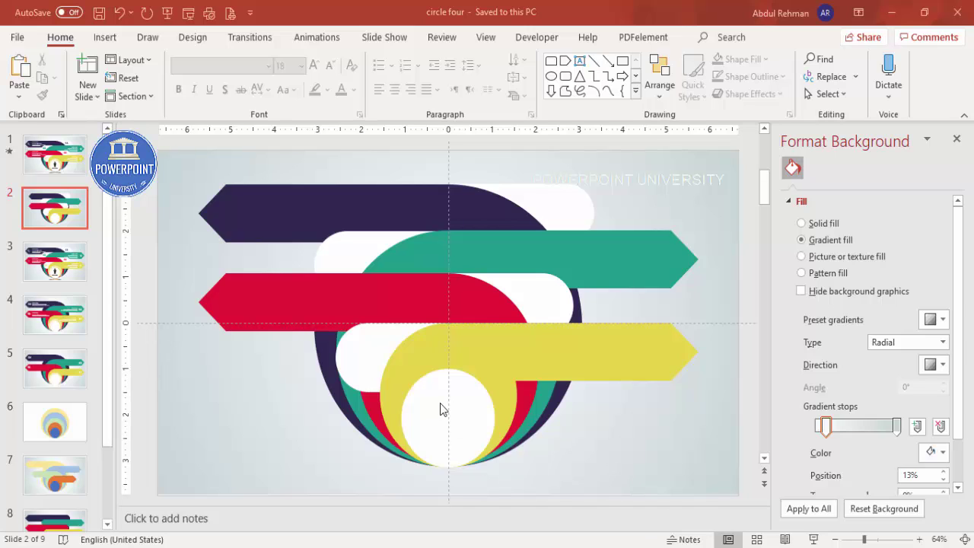
Duplicate the white centre circle, enlarge the copy, and set its fill to 48% transparency
click(465, 393)
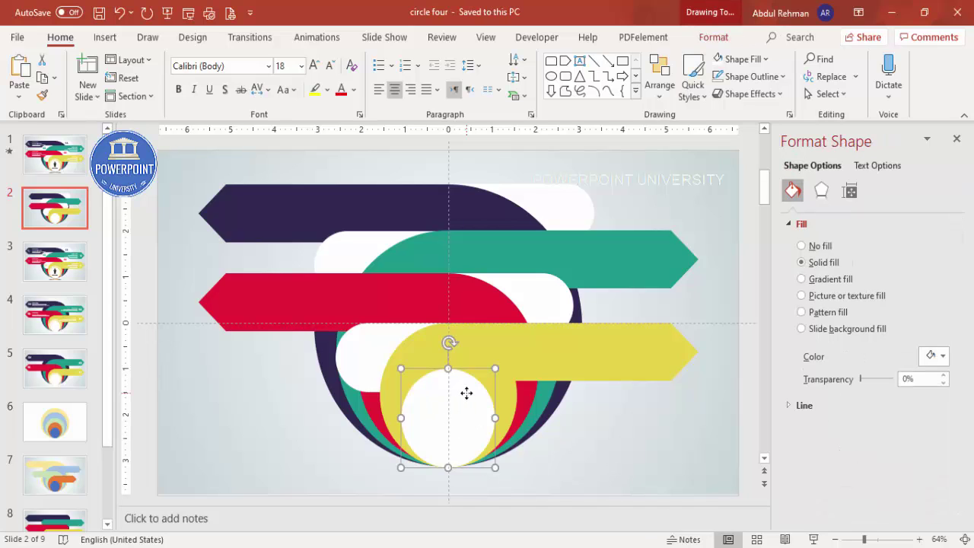
drag(469, 404, 563, 407)
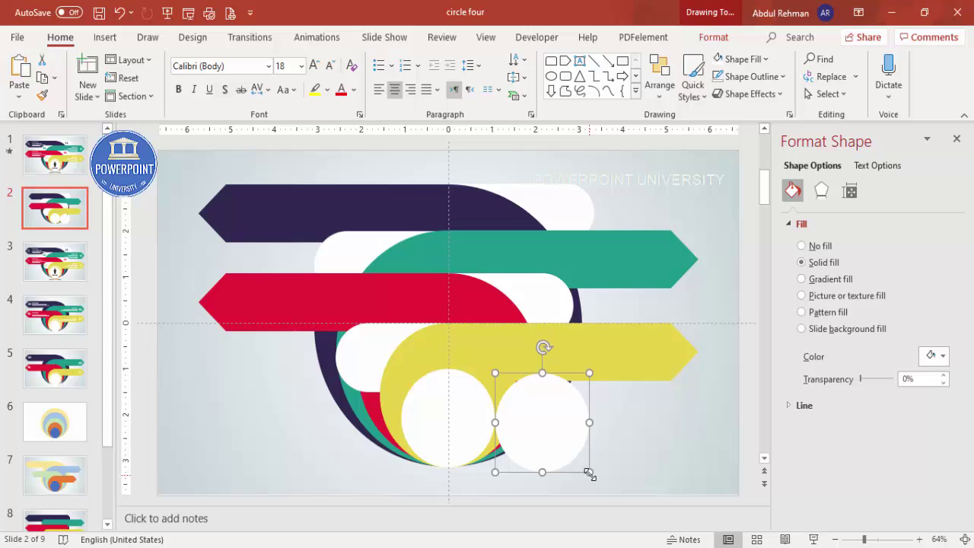
drag(589, 472, 604, 487)
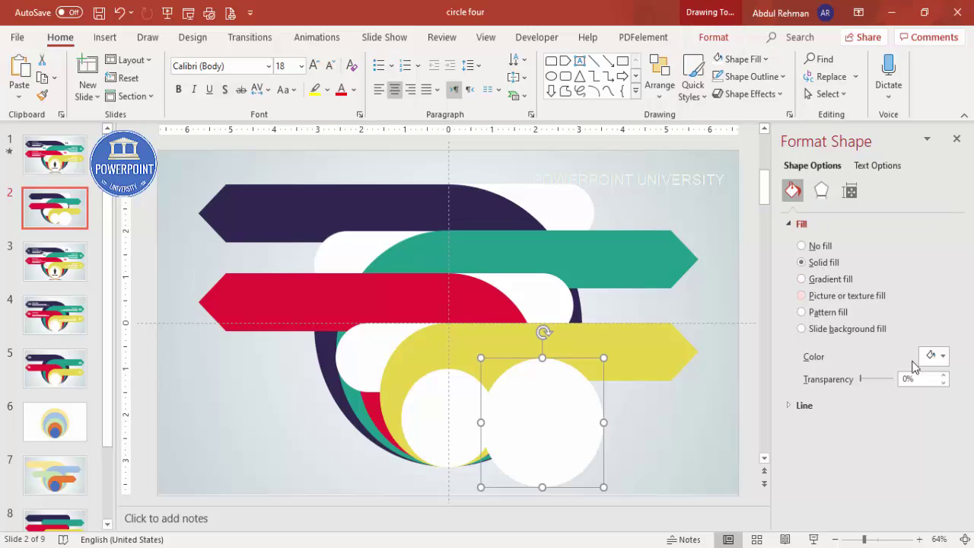
drag(860, 378, 877, 379)
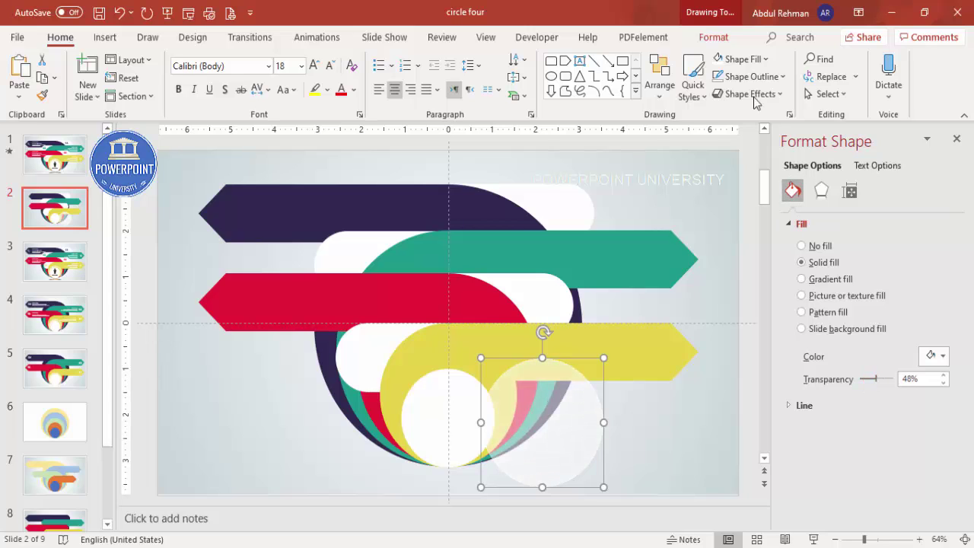
Give the translucent circle a white 2.25 pt outline and centre it over the original circle
click(746, 76)
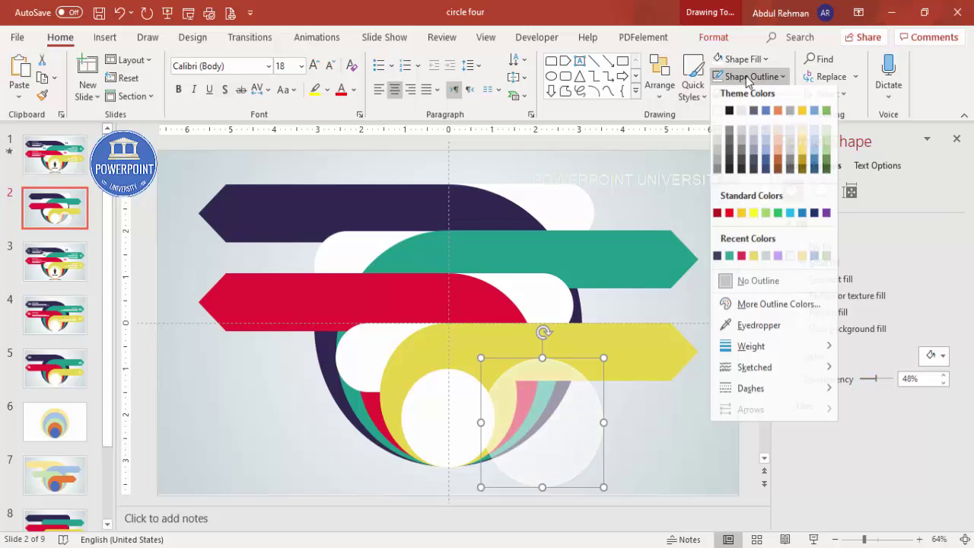
click(716, 117)
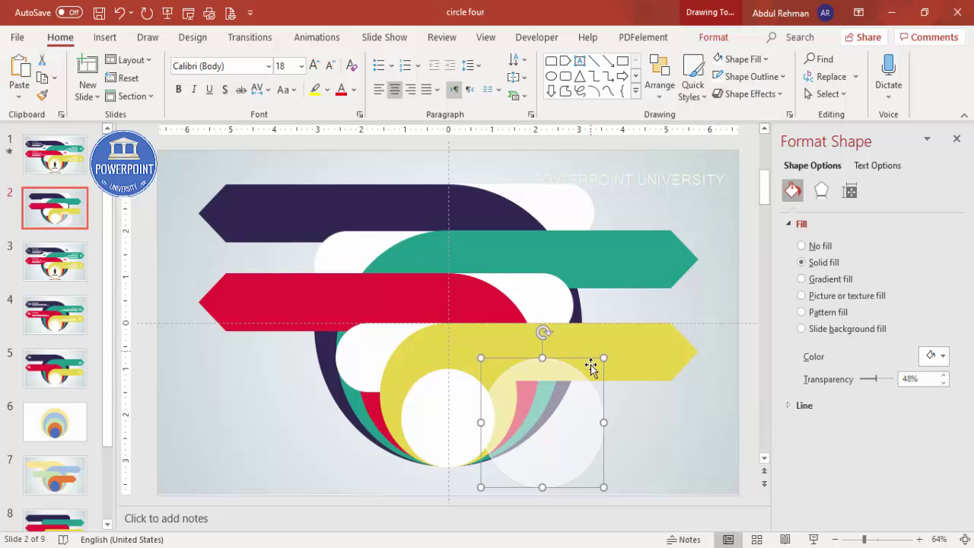
click(796, 405)
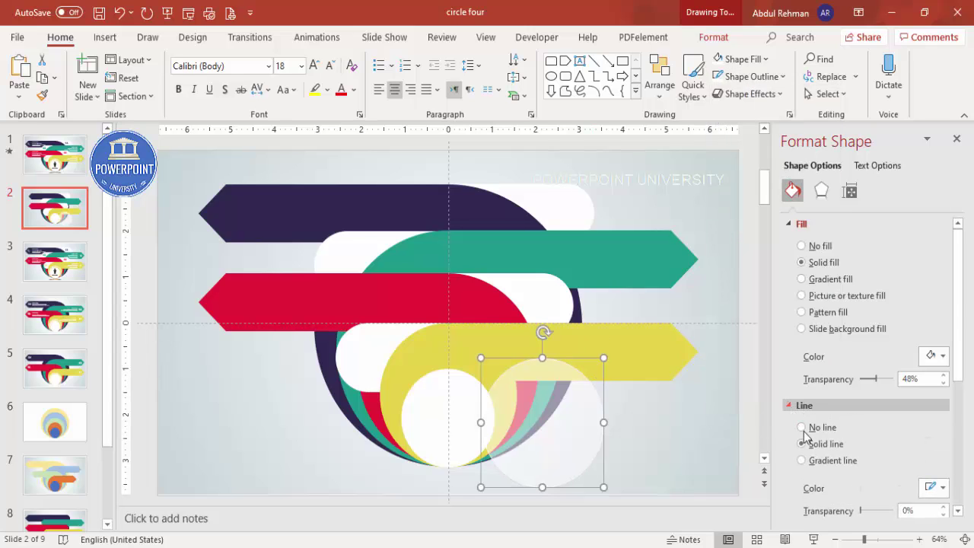
drag(959, 367, 959, 425)
click(944, 430)
click(944, 430)
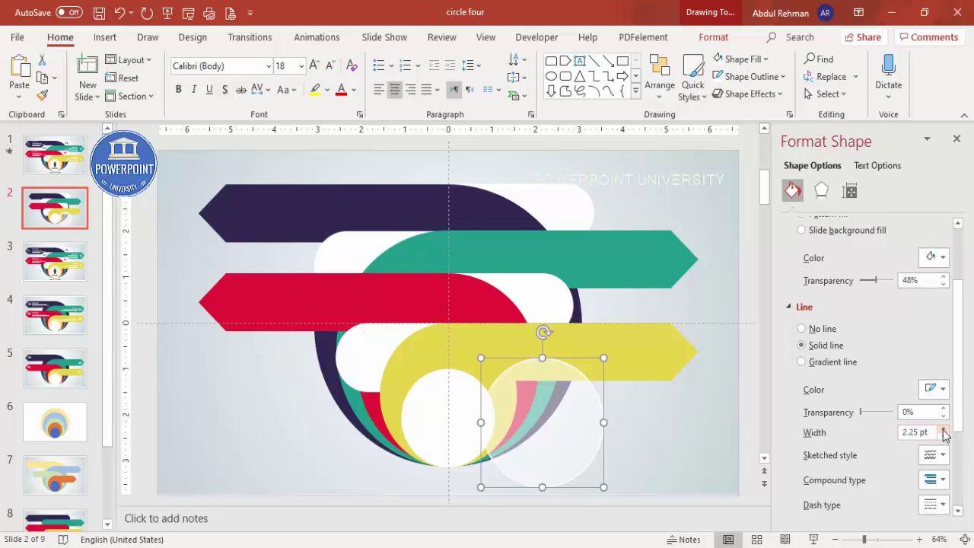
drag(544, 408, 450, 402)
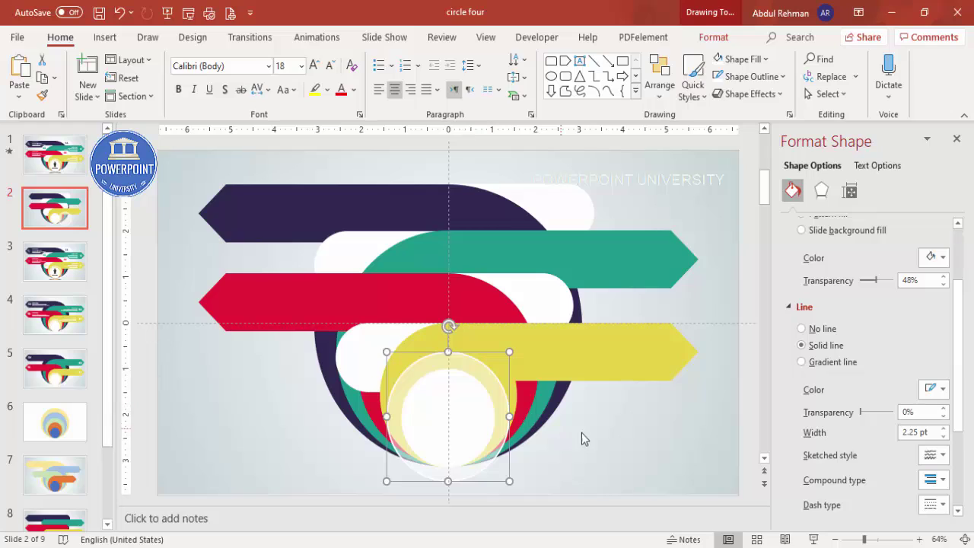
Select the yellow, red, green and navy arcs and apply a Half Reflection with 4 pt offset
click(587, 439)
click(512, 393)
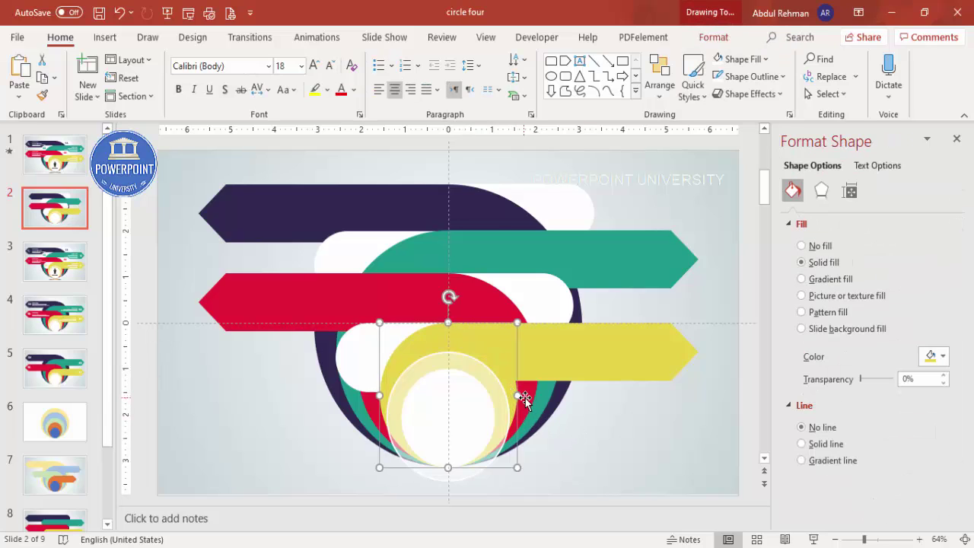
shift+click(532, 393)
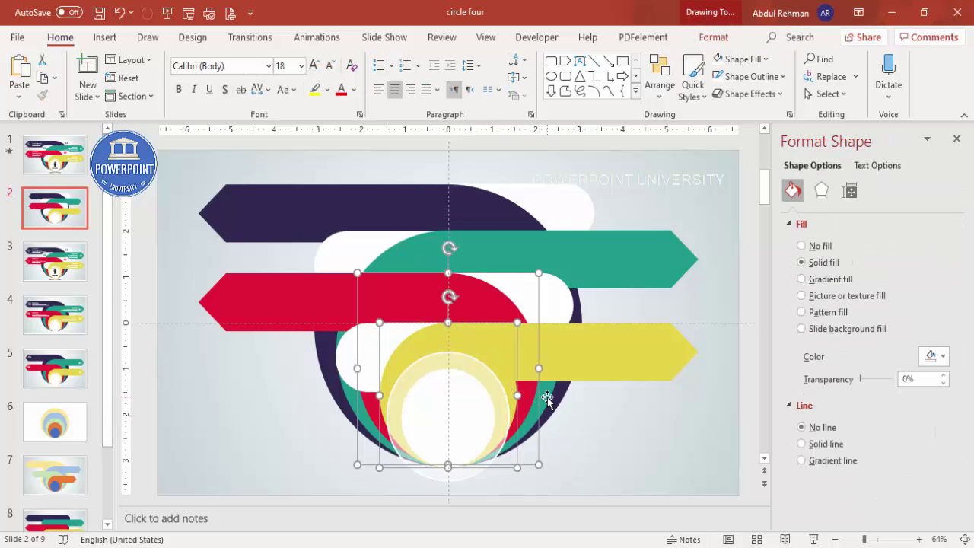
shift+click(554, 397)
shift+click(567, 393)
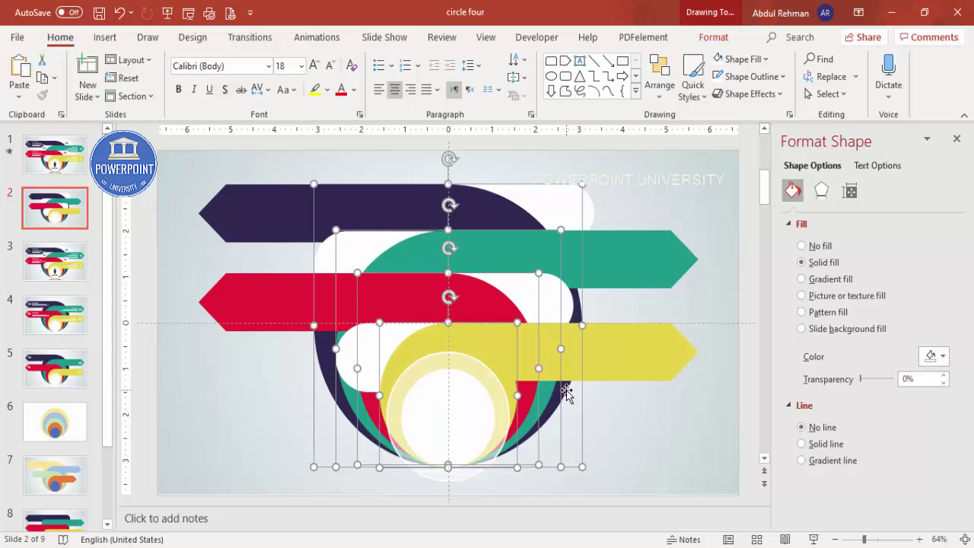
click(821, 194)
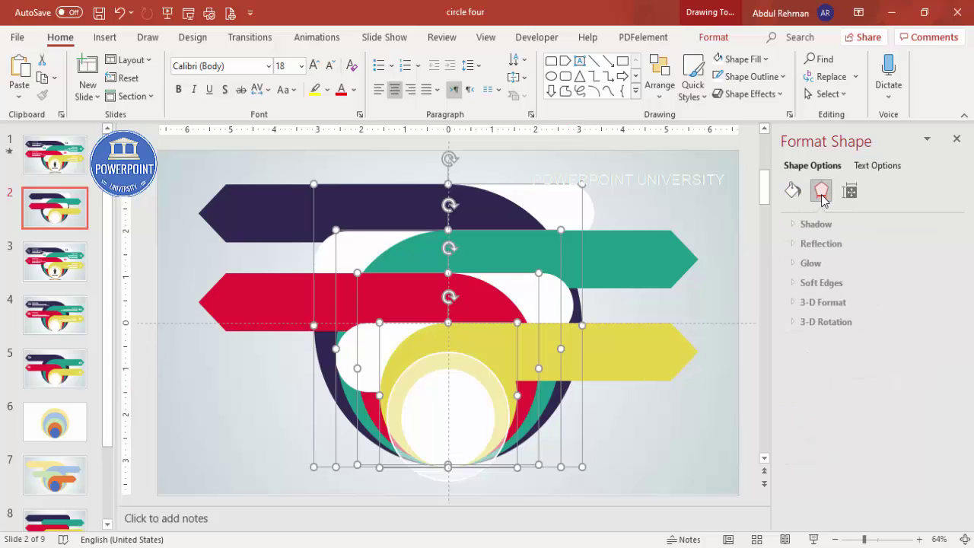
click(851, 243)
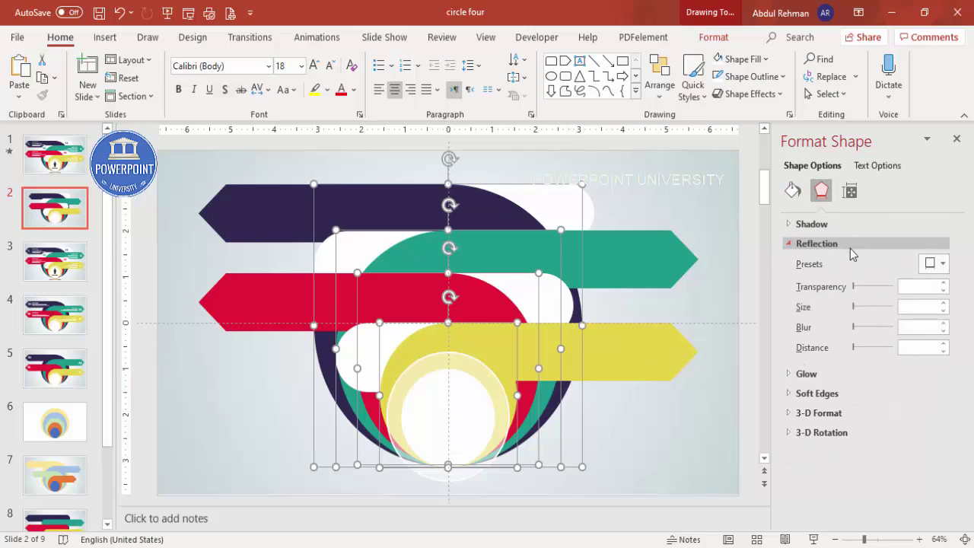
click(932, 264)
click(903, 438)
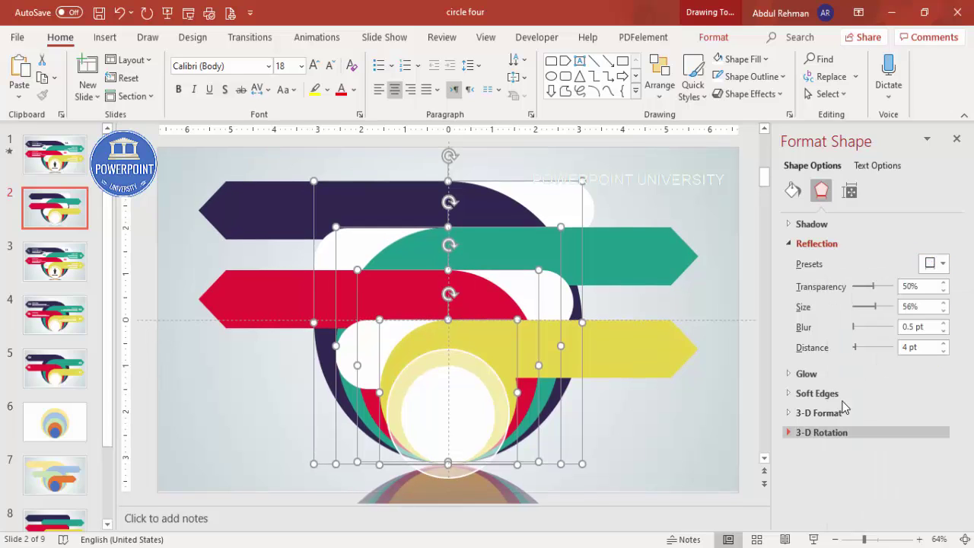
click(678, 212)
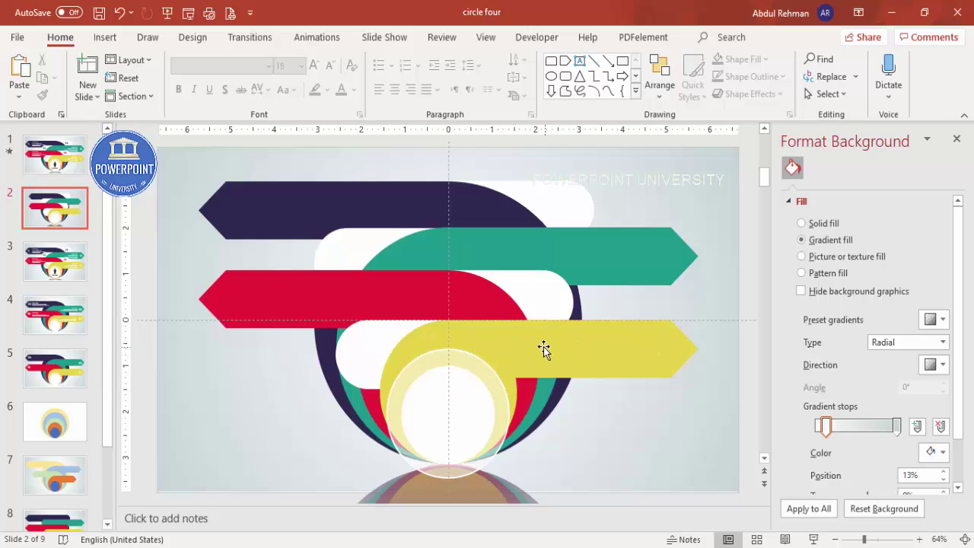
click(426, 338)
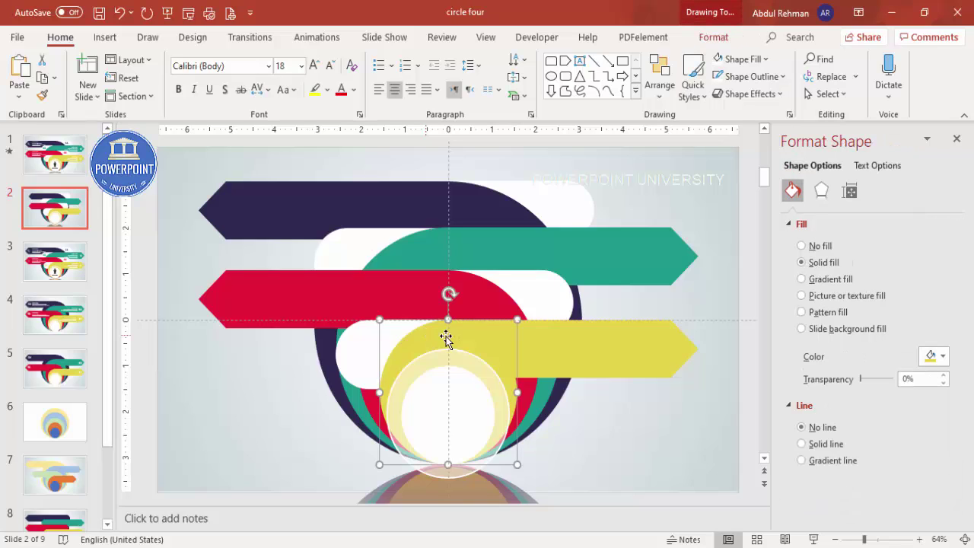
shift+click(571, 339)
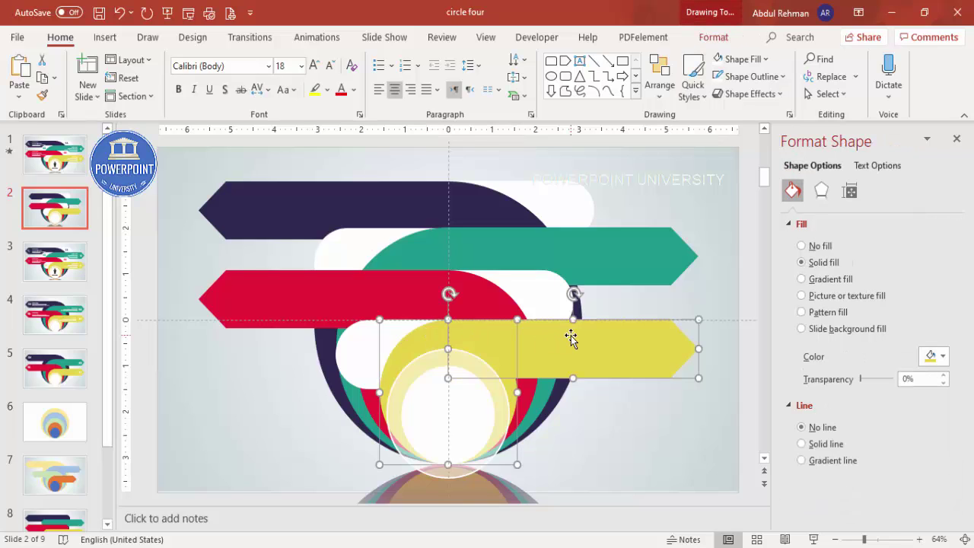
click(713, 37)
click(149, 94)
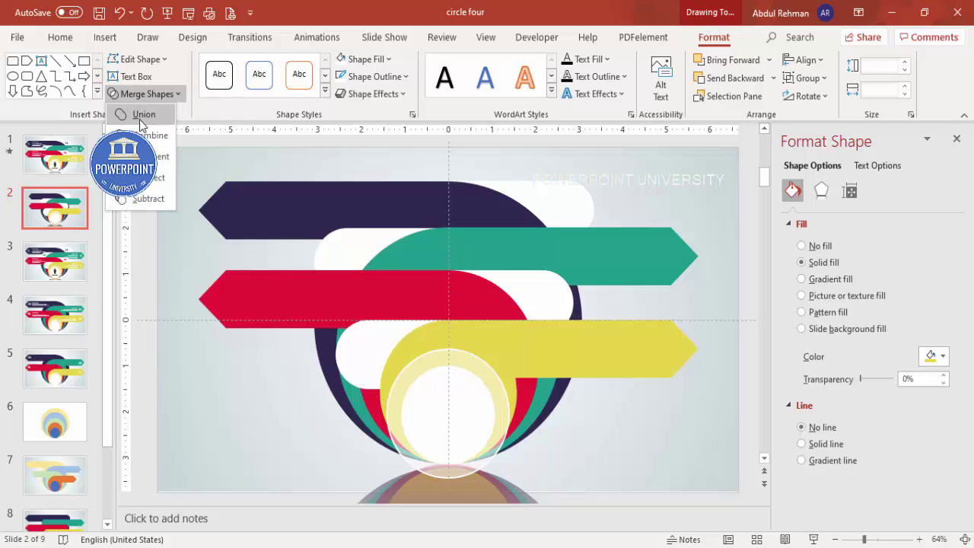
click(632, 439)
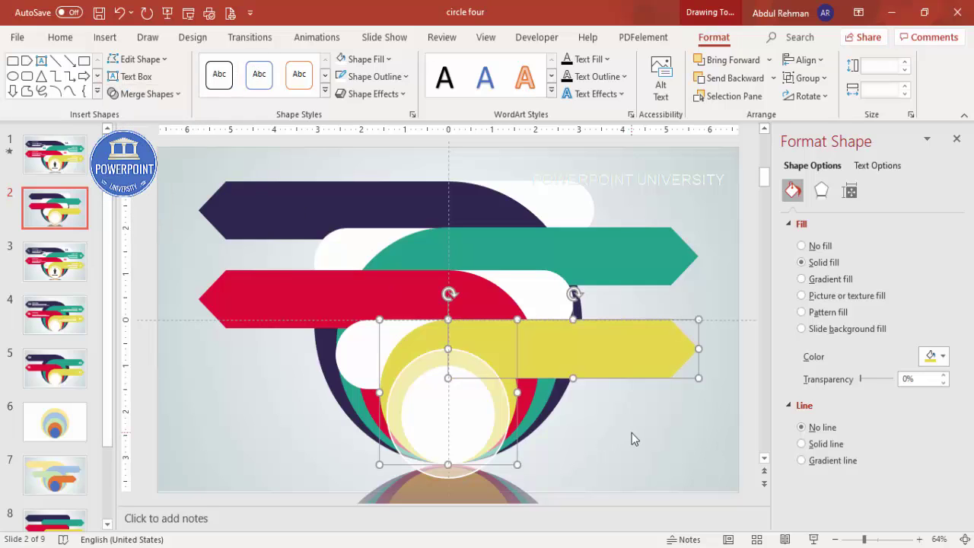
click(634, 439)
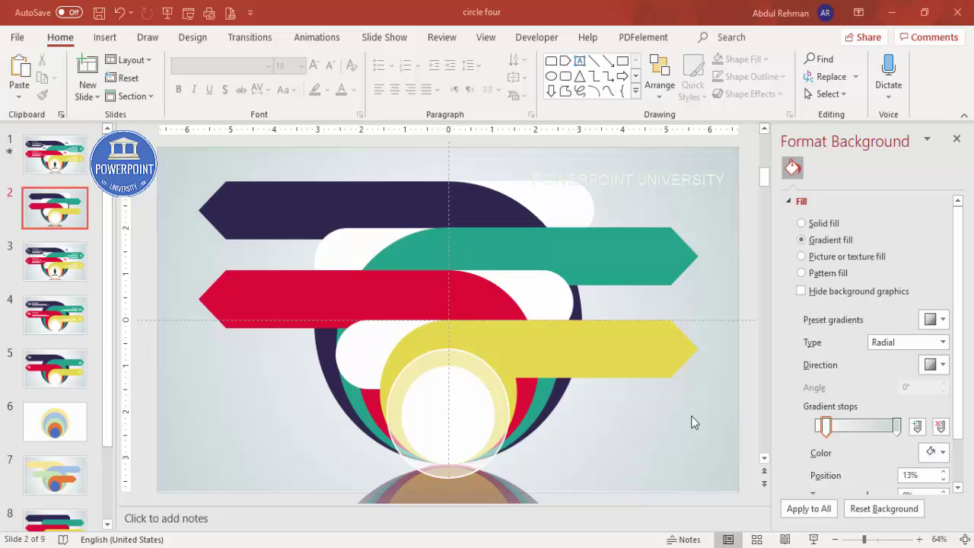
Insert four Analytics icons: target, presentation, growth chart and bar chart
click(105, 38)
click(259, 83)
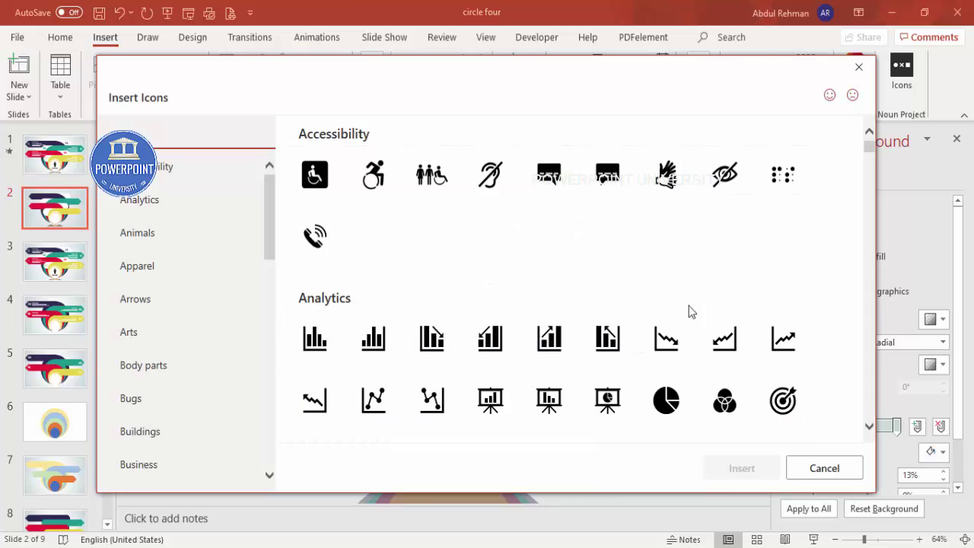
click(782, 403)
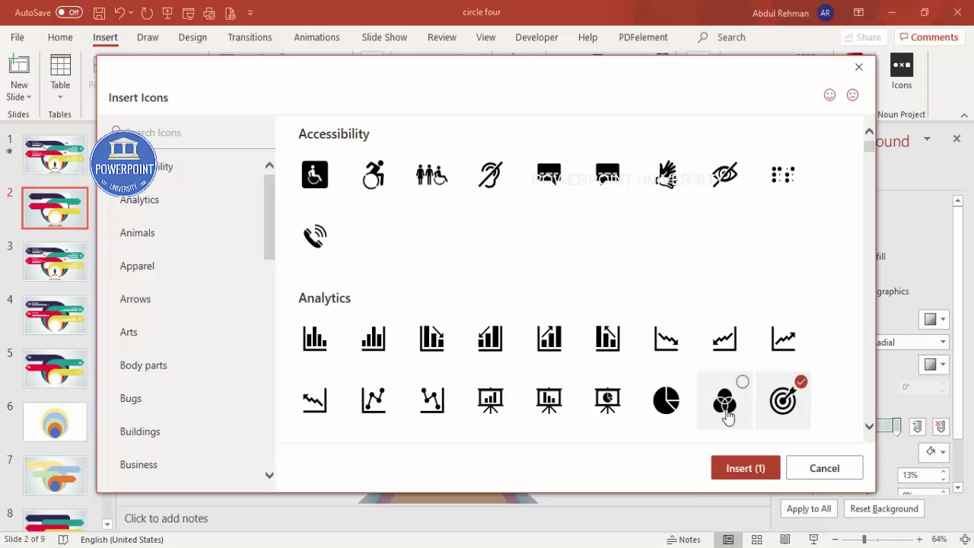
click(605, 397)
click(564, 345)
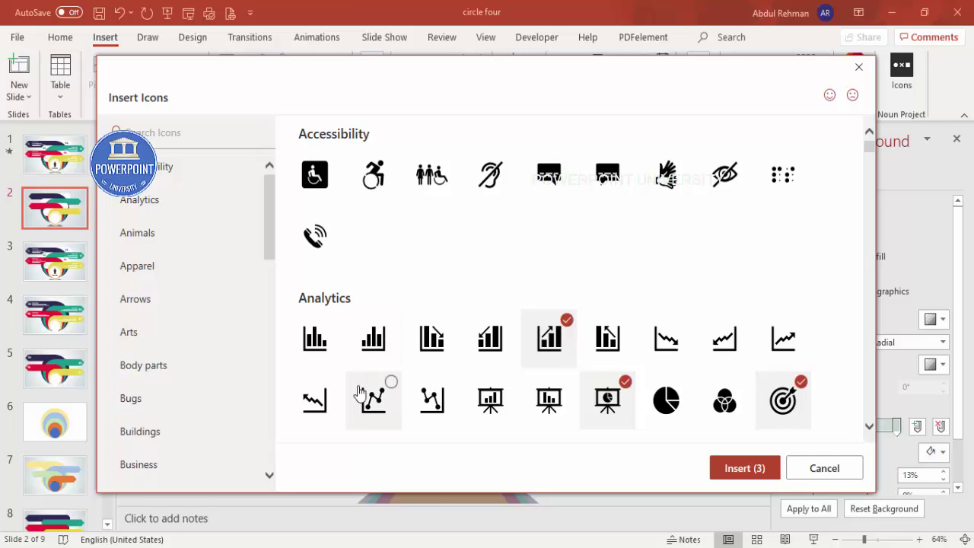
click(318, 350)
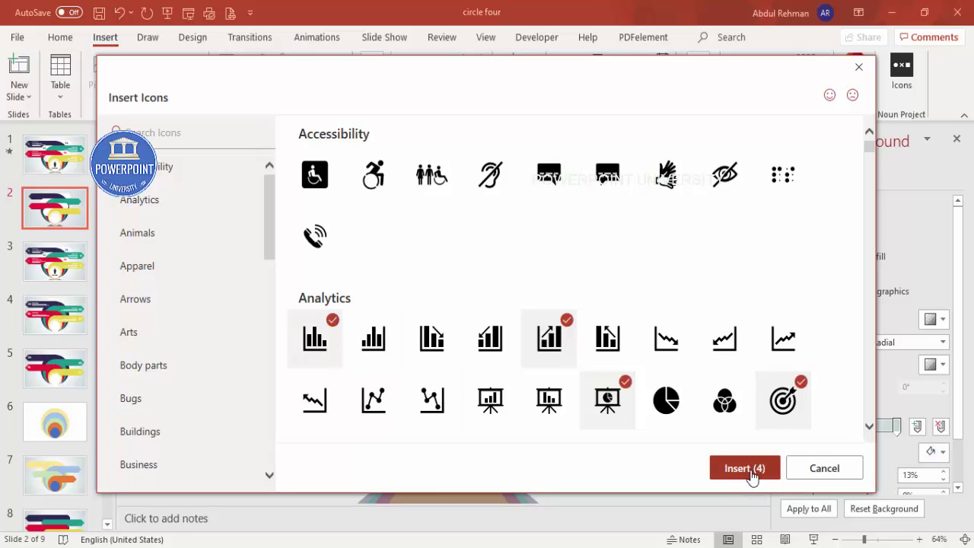
click(744, 468)
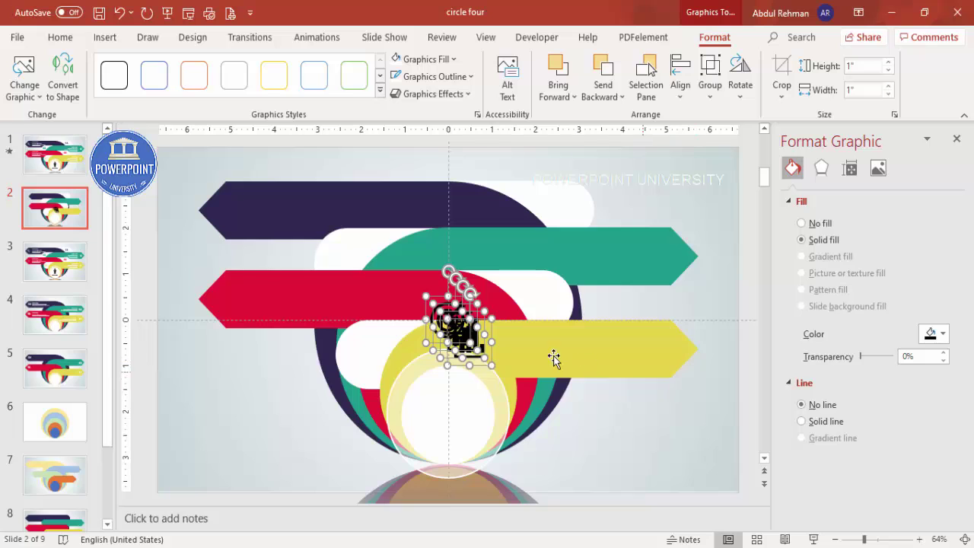
Move the icons beside the banners, placing the bar chart on navy and the target on yellow
drag(462, 337, 246, 201)
click(674, 418)
drag(634, 409, 244, 300)
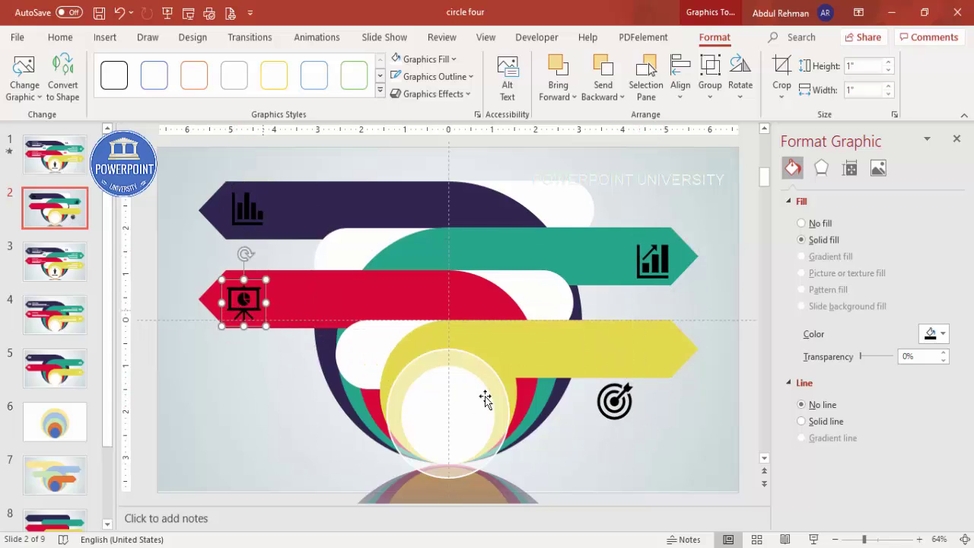
drag(617, 403, 660, 353)
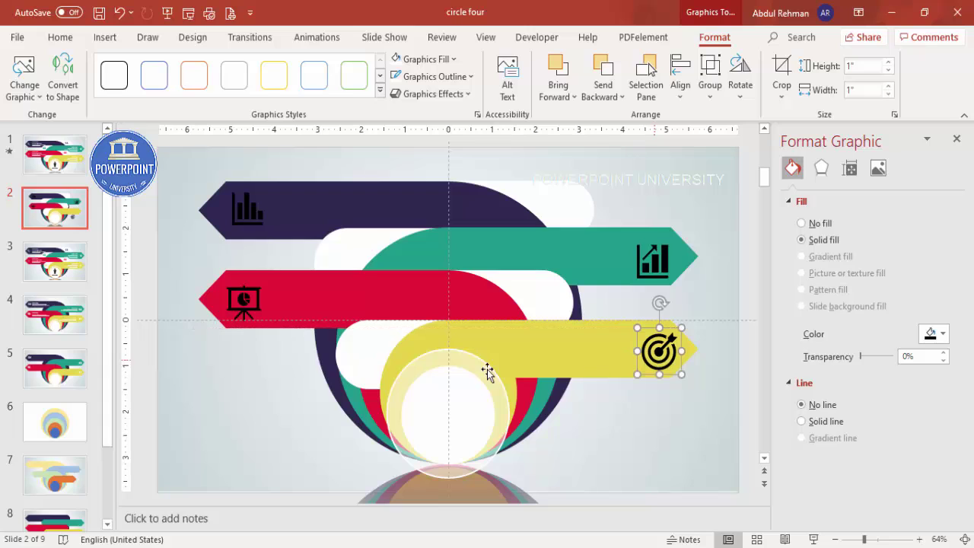
Make all four icons white and set their height to 0.6"
shift+click(263, 308)
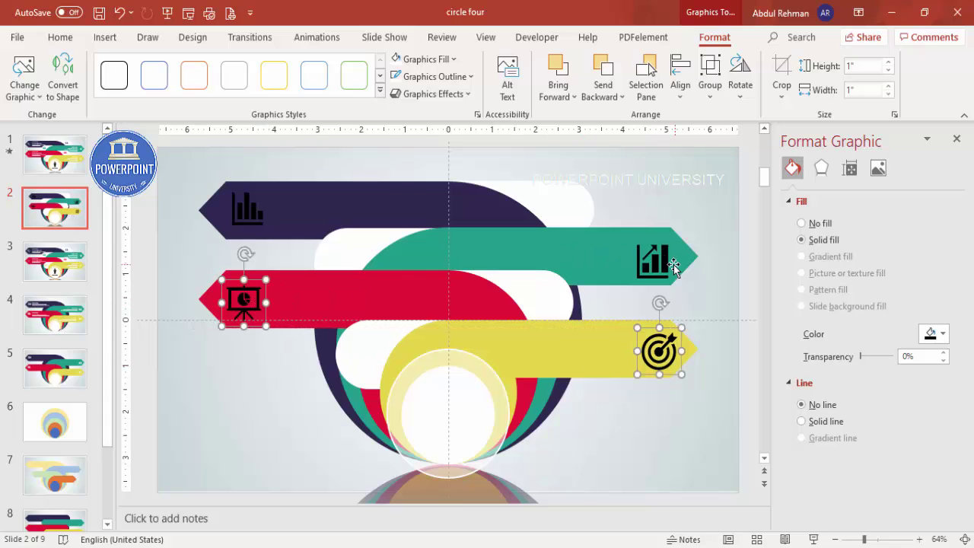
shift+click(658, 259)
shift+click(246, 204)
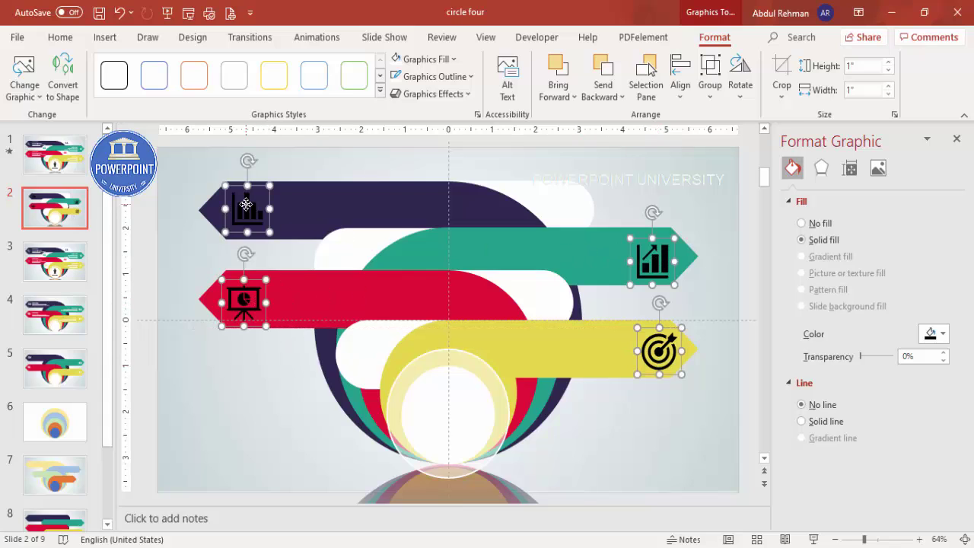
click(423, 60)
click(394, 97)
click(863, 67)
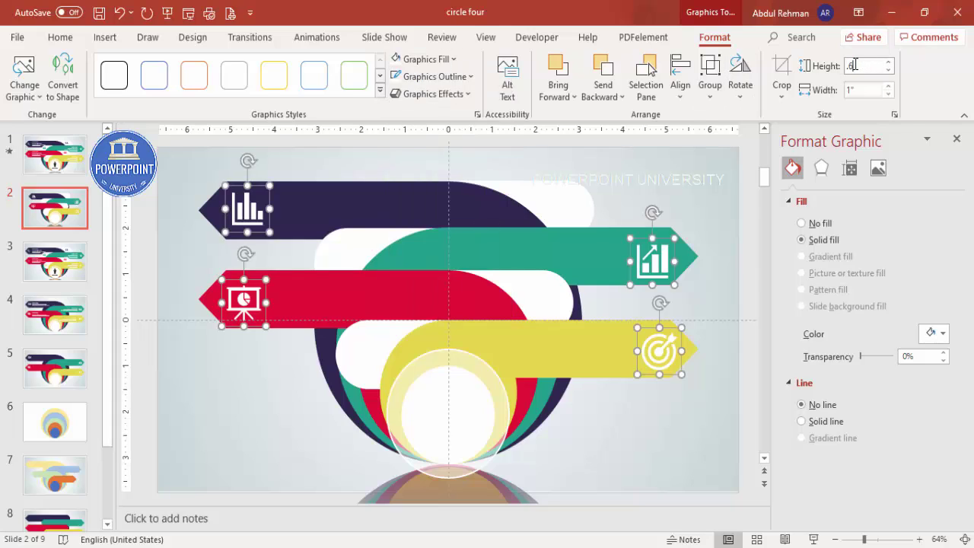
text(.6)
key(Return)
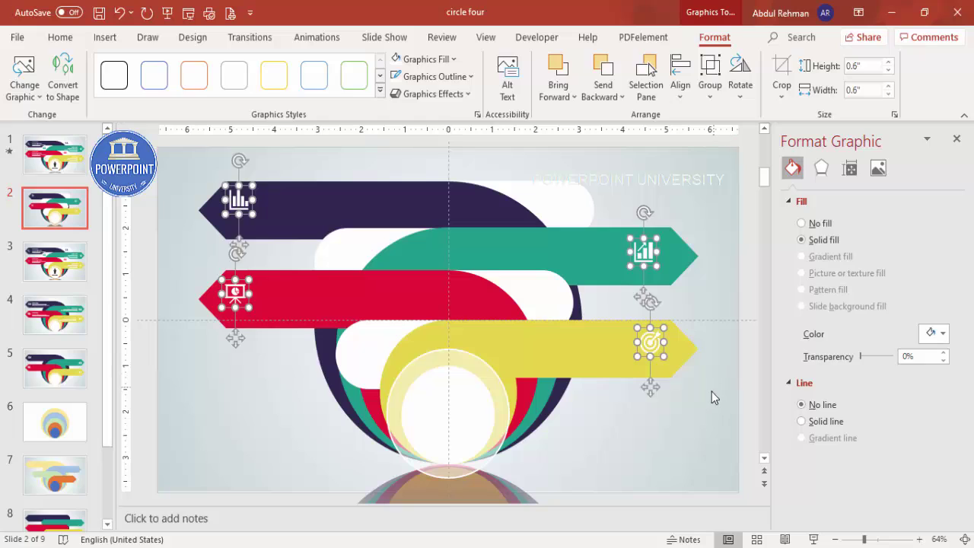
Nudge each icon into place at the tips of the yellow, green, navy and red banners
click(712, 397)
click(651, 342)
drag(651, 342, 661, 350)
drag(623, 249, 638, 255)
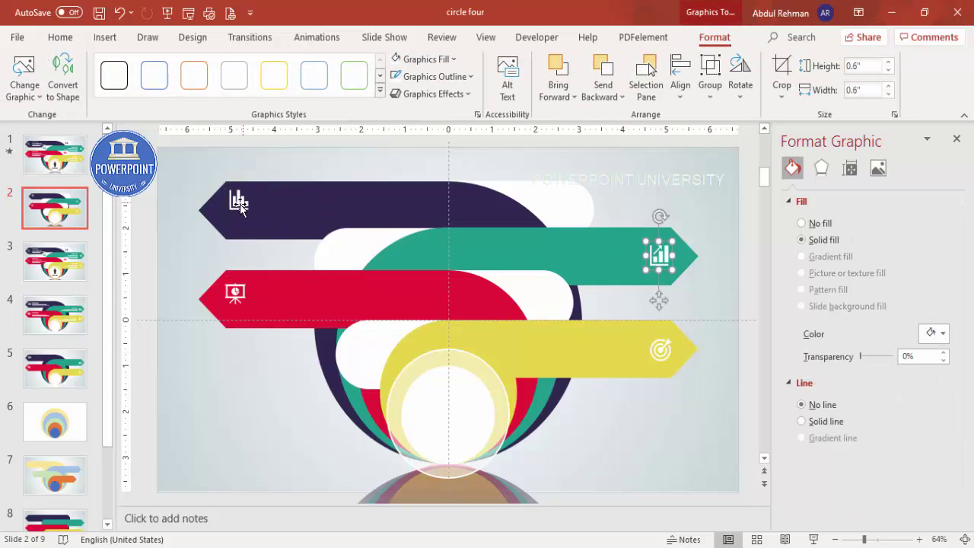
drag(240, 203, 238, 212)
drag(236, 295, 233, 301)
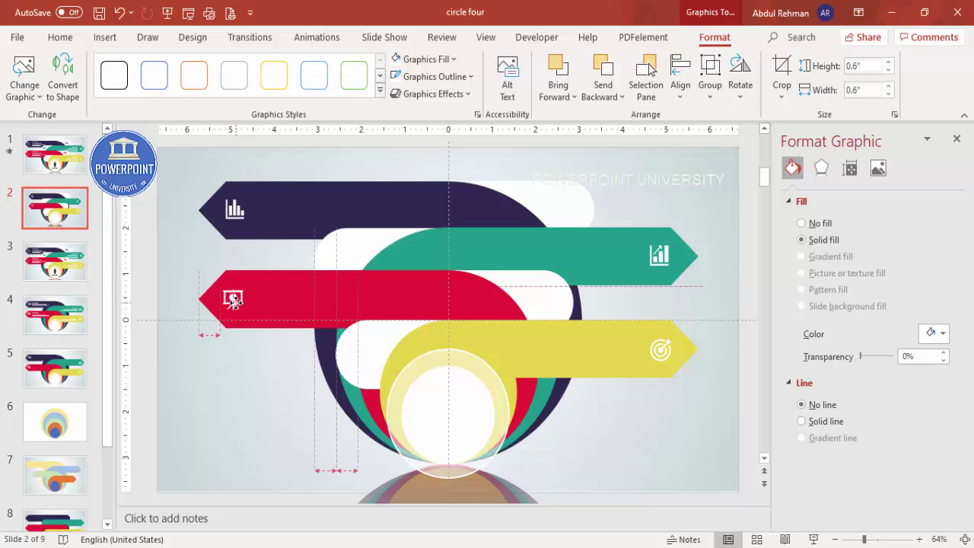
click(283, 156)
Draw a text box on the navy banner
click(108, 38)
click(567, 76)
drag(262, 194, 388, 213)
Enter 'TITLE HERE' in the navy banner's text box, colour it white, and adjust its position
text(m)
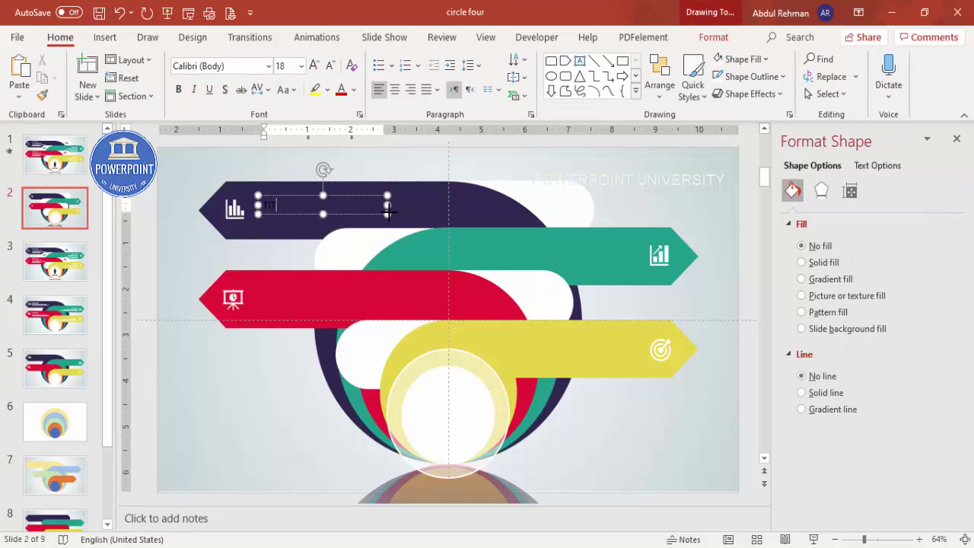
text(ITLE HERE)
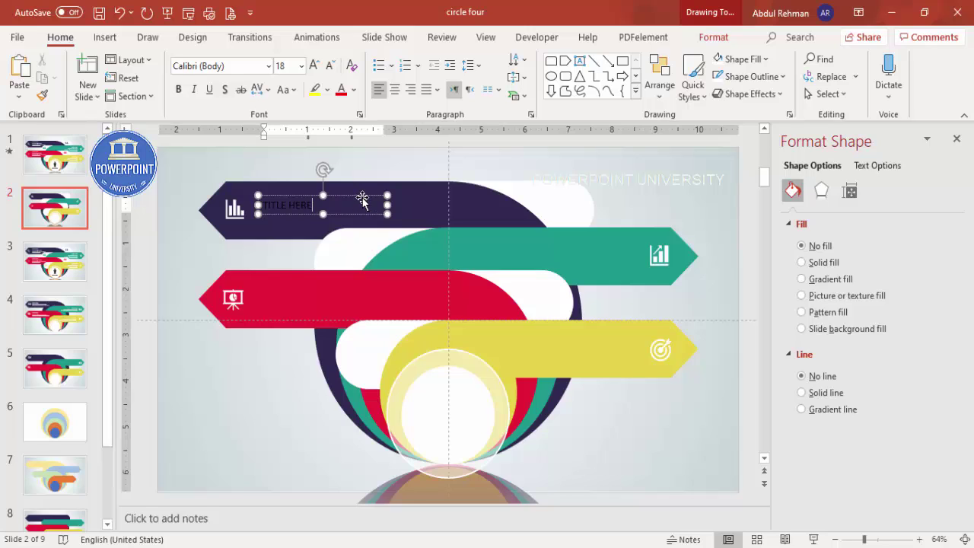
click(363, 200)
click(354, 90)
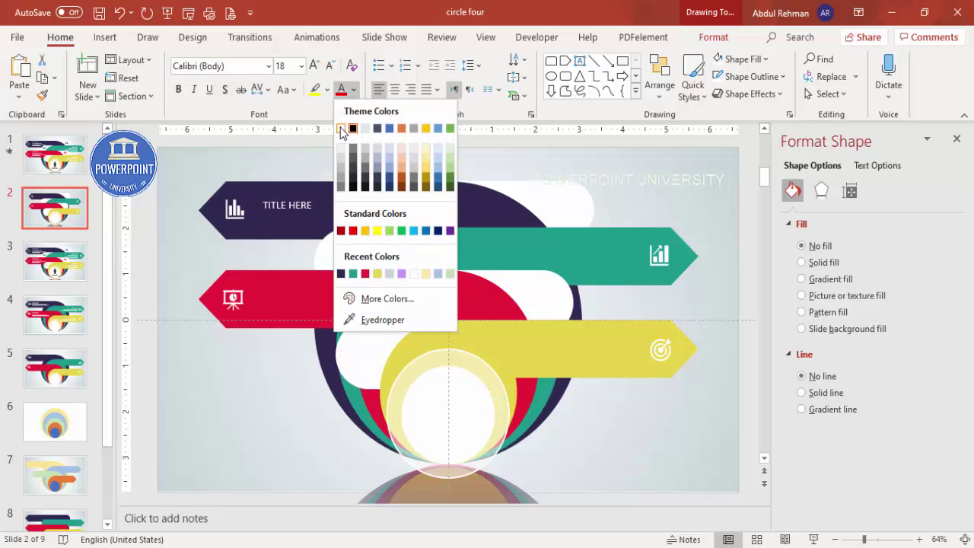
click(341, 130)
drag(288, 197, 280, 189)
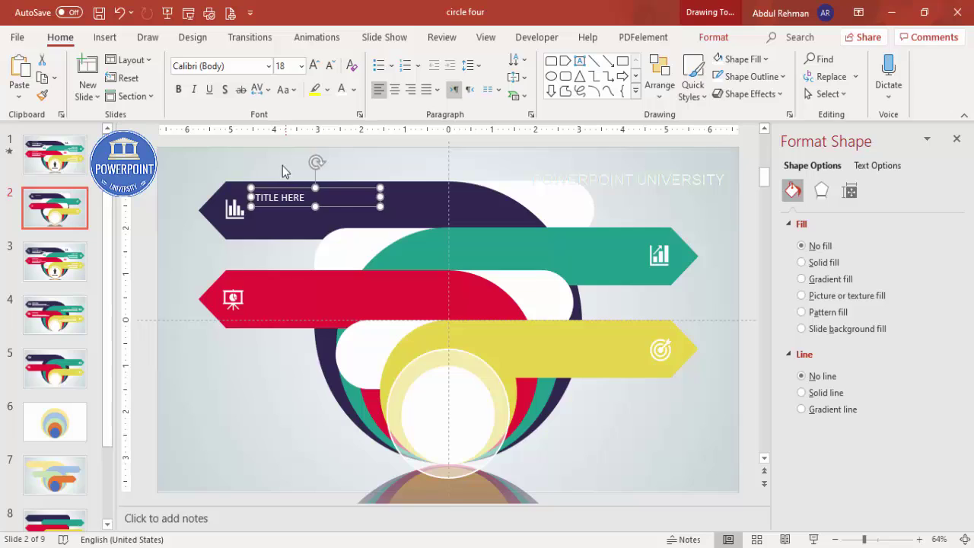
click(285, 171)
Add a text box with =lorem() placeholder text and delete the extra sentence
click(106, 37)
click(567, 76)
drag(476, 147, 691, 199)
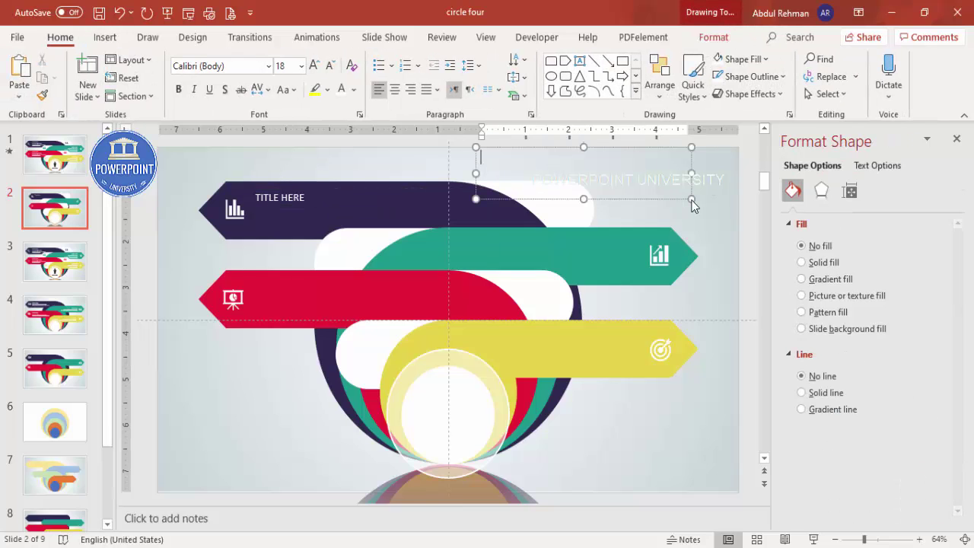
text(=)
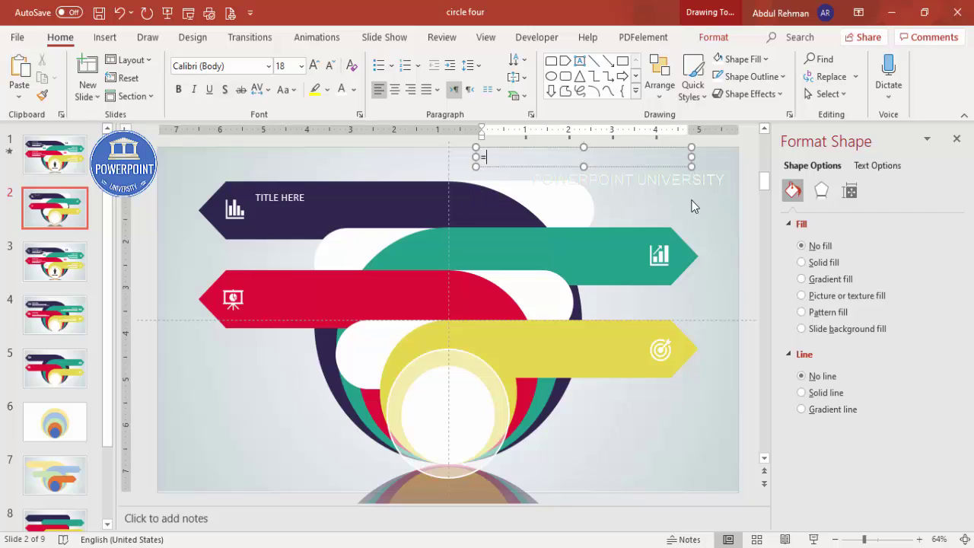
text(lorem())
key(Return)
drag(513, 185, 765, 232)
key(Delete)
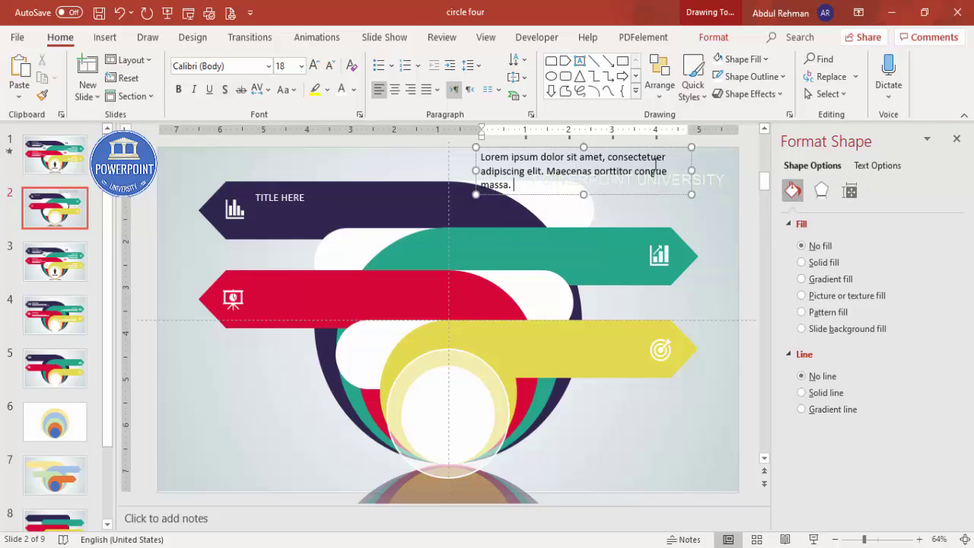
Make the lorem text white at 12 pt and position it just under the title
drag(639, 149, 413, 202)
click(340, 89)
click(330, 66)
click(332, 66)
click(331, 66)
drag(319, 202, 335, 280)
Copy the title and lorem text onto the green banner and right-align both boxes
shift+click(296, 195)
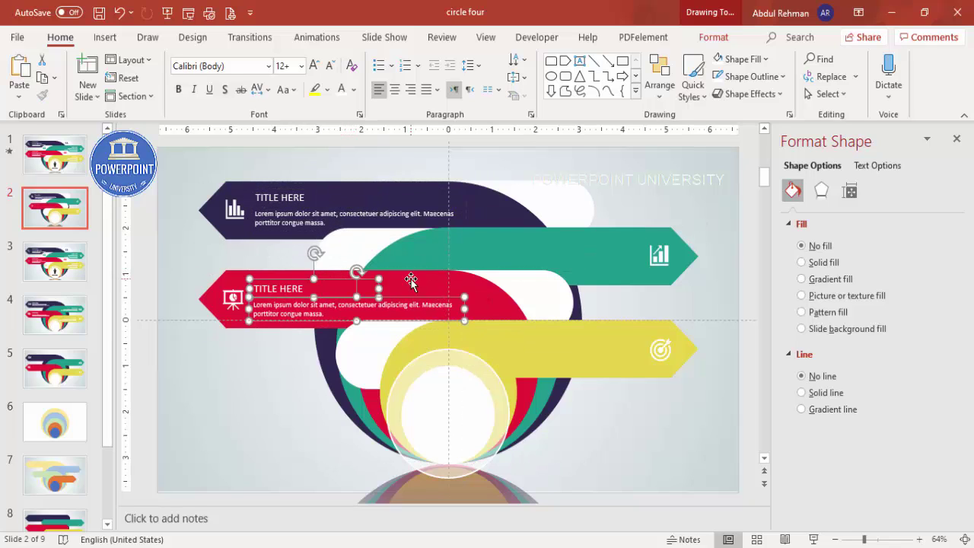
drag(415, 284, 413, 375)
drag(293, 373, 487, 227)
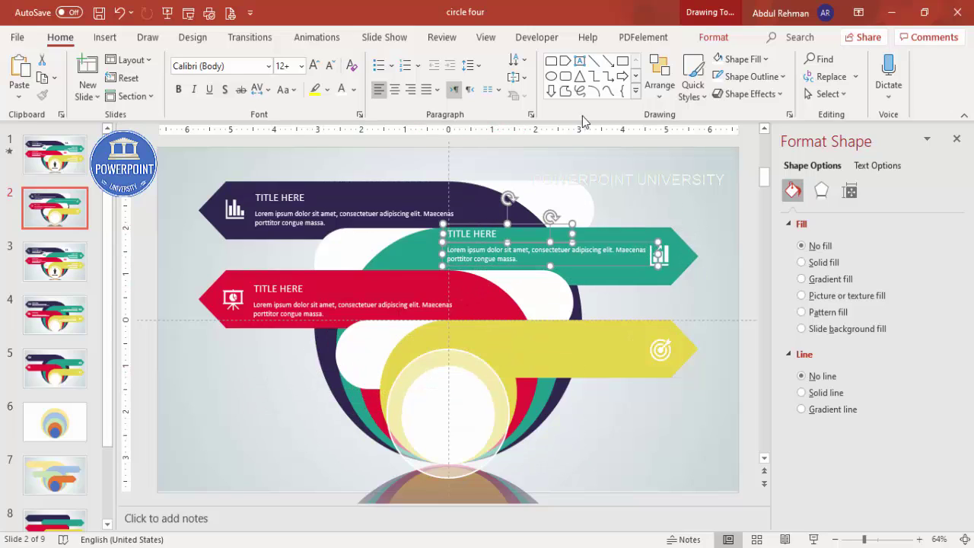
click(411, 89)
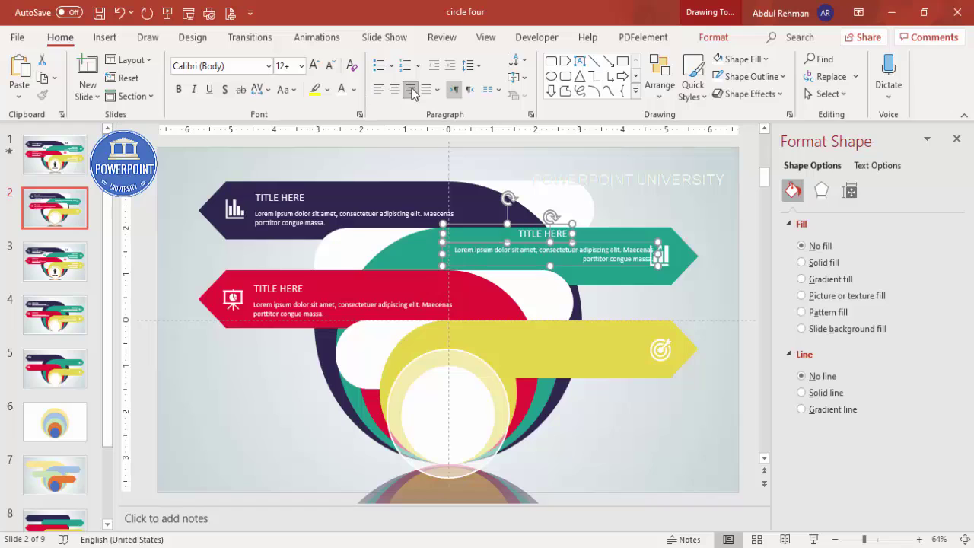
click(708, 38)
click(807, 61)
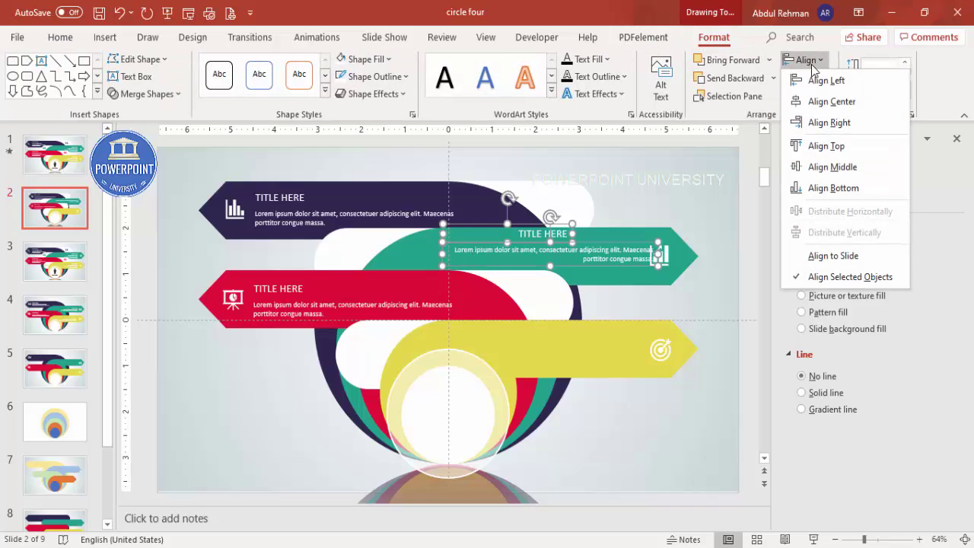
click(837, 122)
Place a copy of the right-aligned title and lorem text on the yellow banner
drag(635, 224, 492, 331)
key(Escape)
click(510, 328)
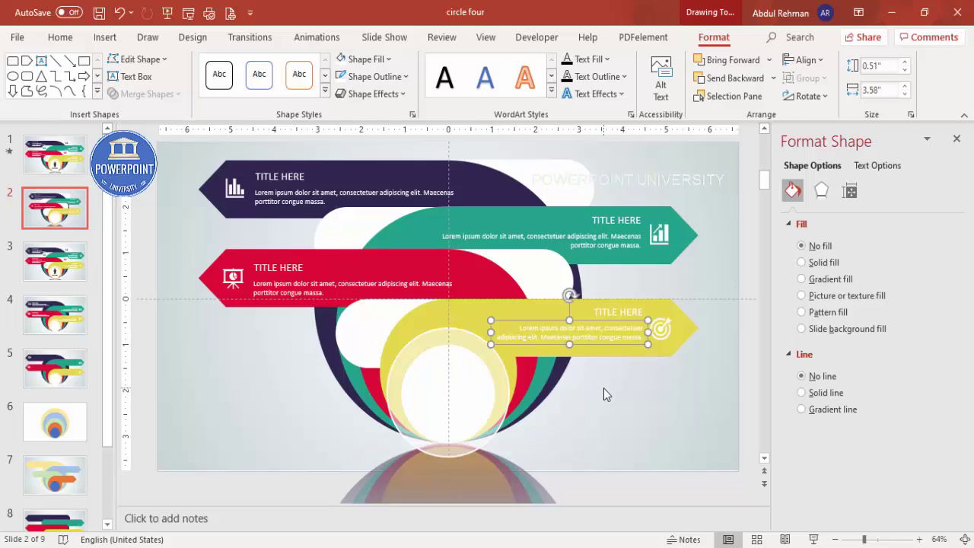
click(604, 388)
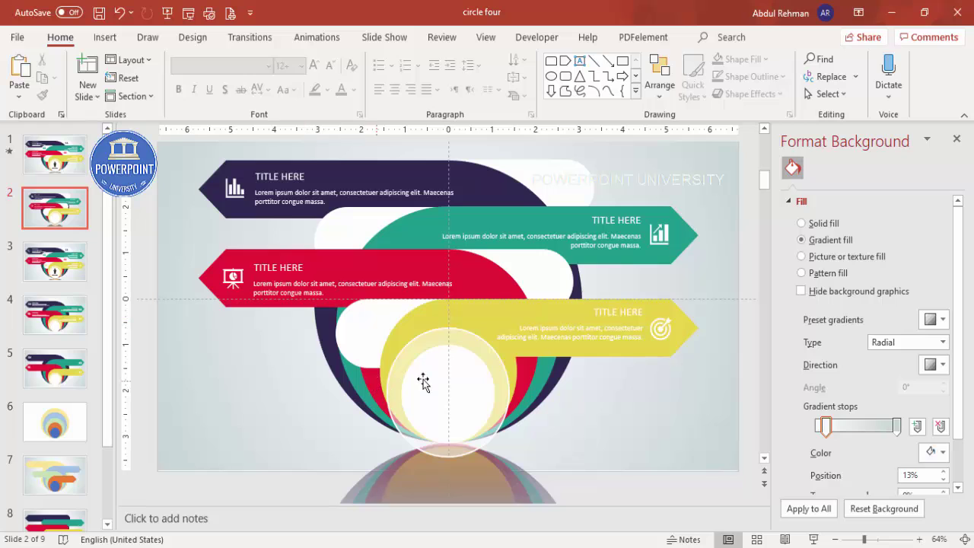
Add a text box inside the white circle reading HEADLINE
click(105, 37)
click(566, 77)
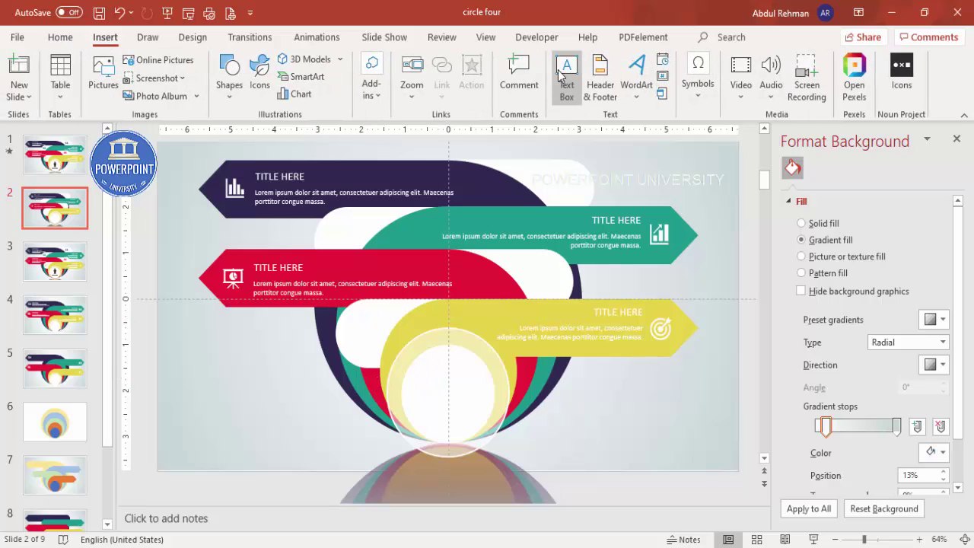
drag(411, 379, 500, 399)
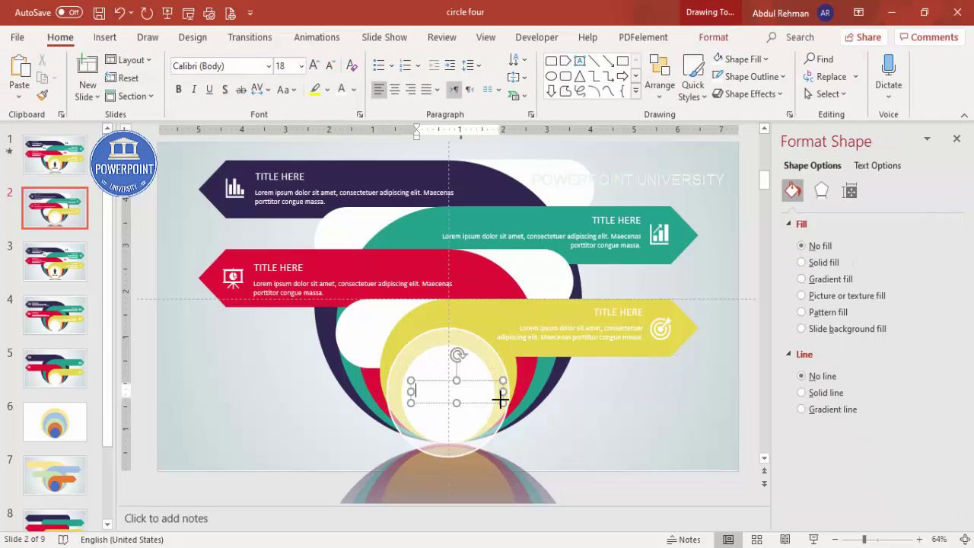
text(HEADLINE)
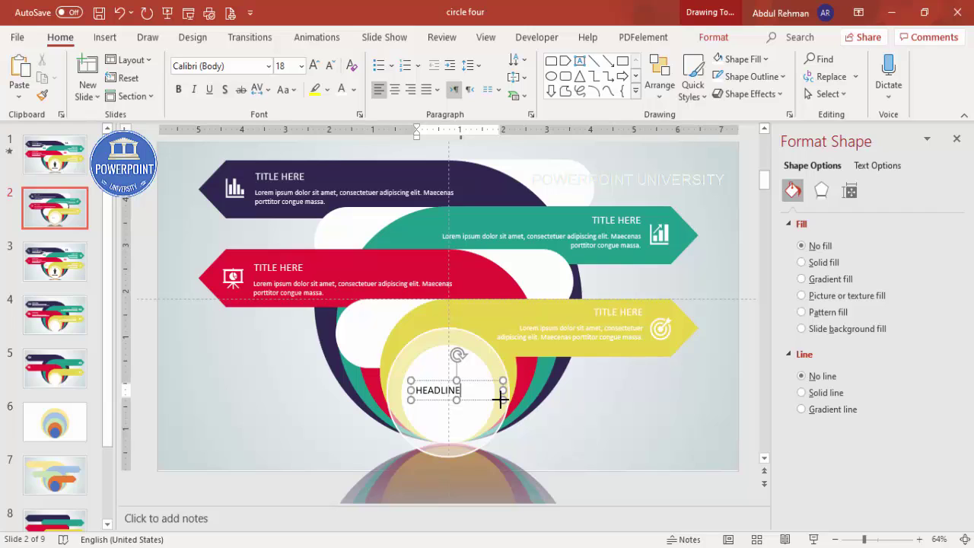
key(Escape)
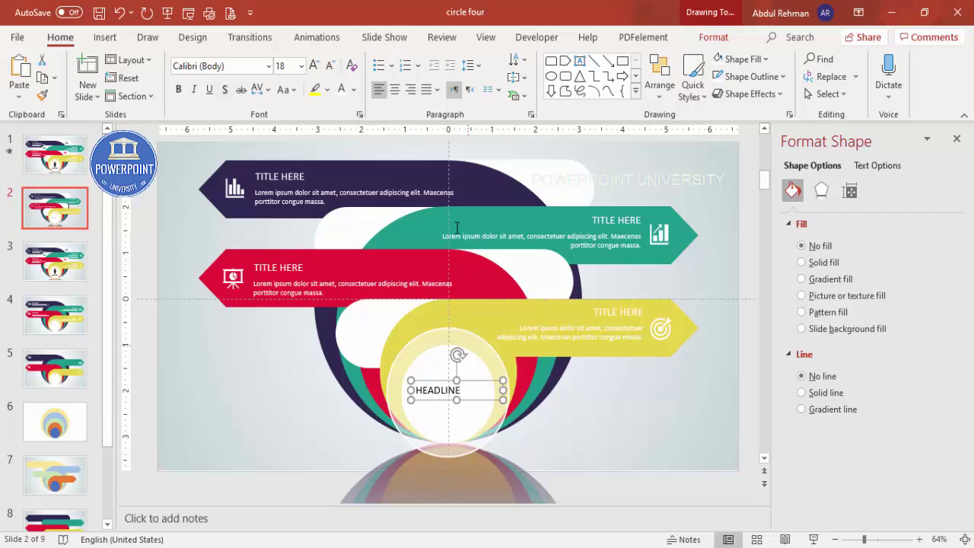
Make HEADLINE centred, dark, bold and 28 pt, and centre it in the circle
click(394, 89)
click(354, 89)
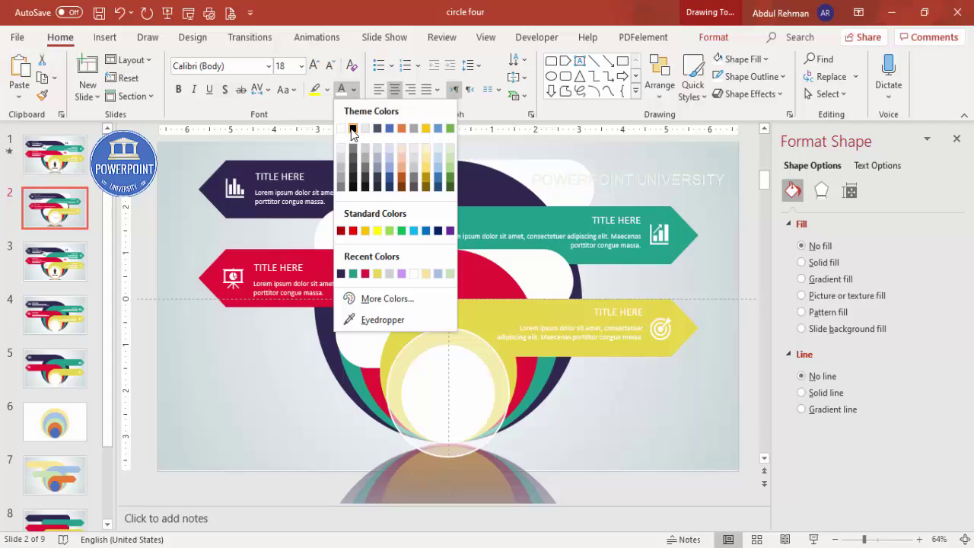
click(355, 136)
click(178, 90)
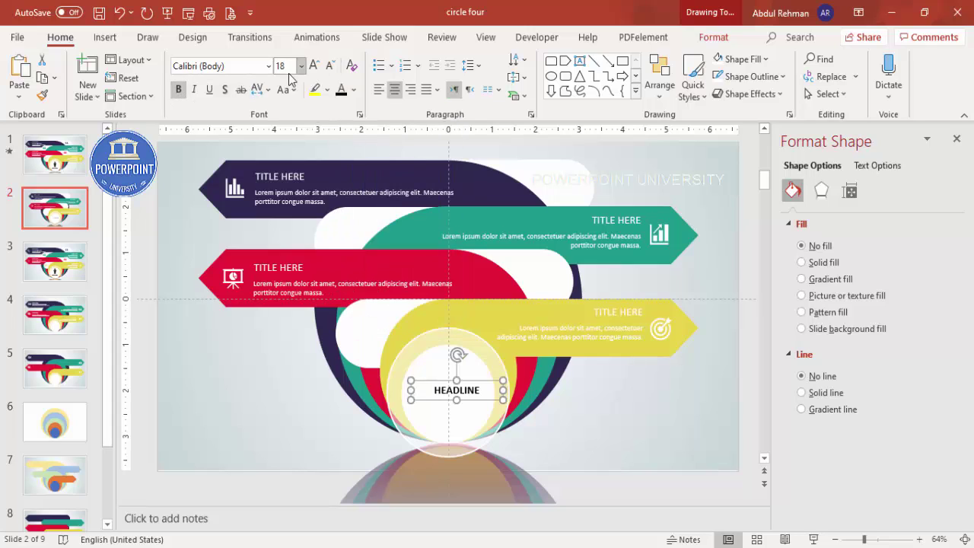
click(315, 65)
click(315, 66)
click(315, 65)
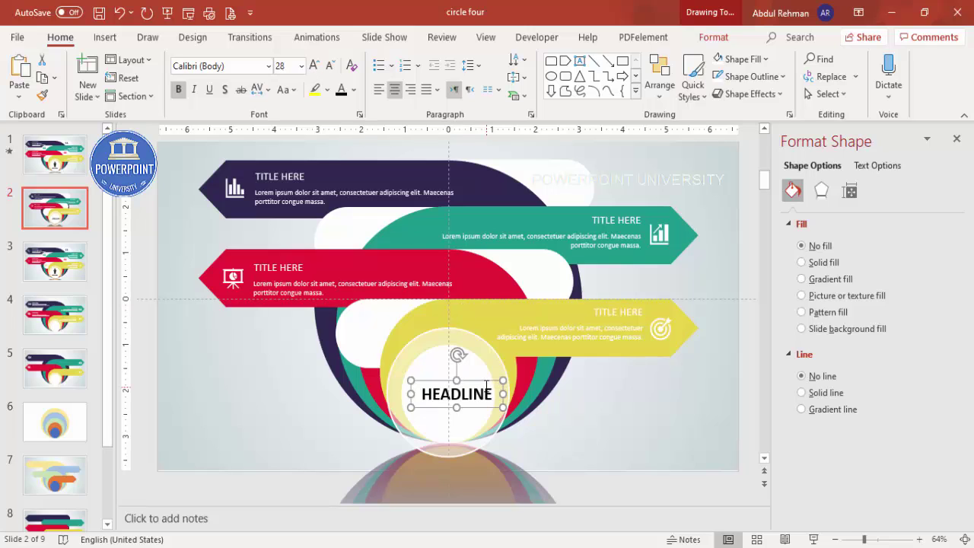
drag(483, 380, 472, 384)
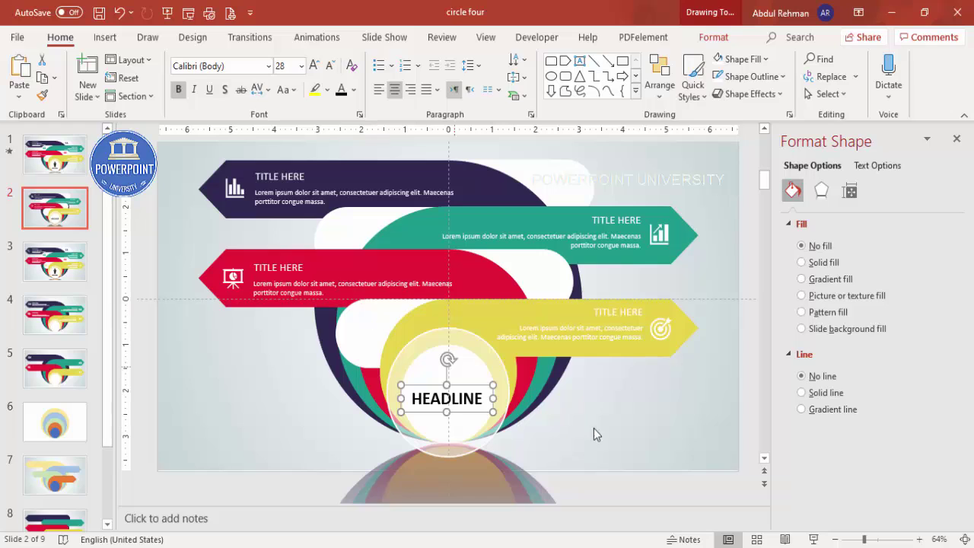
Duplicate the HEADLINE box with Ctrl+D and move the copy to the slide's lower left
click(555, 419)
click(478, 388)
key(ctrl+d)
drag(487, 392, 247, 413)
Turn the duplicate text into a 36 pt yellow '01' sized and placed on the first white tab
double_click(247, 413)
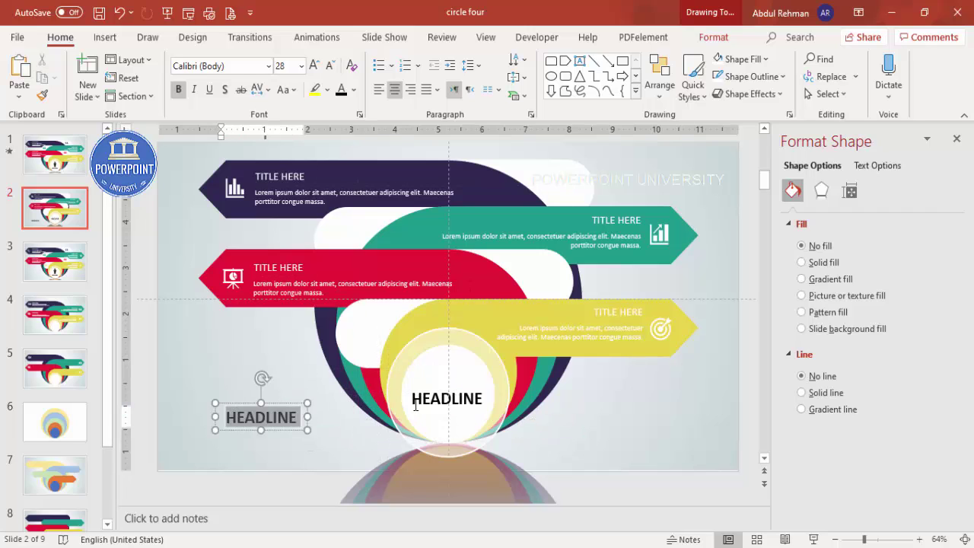
text(01)
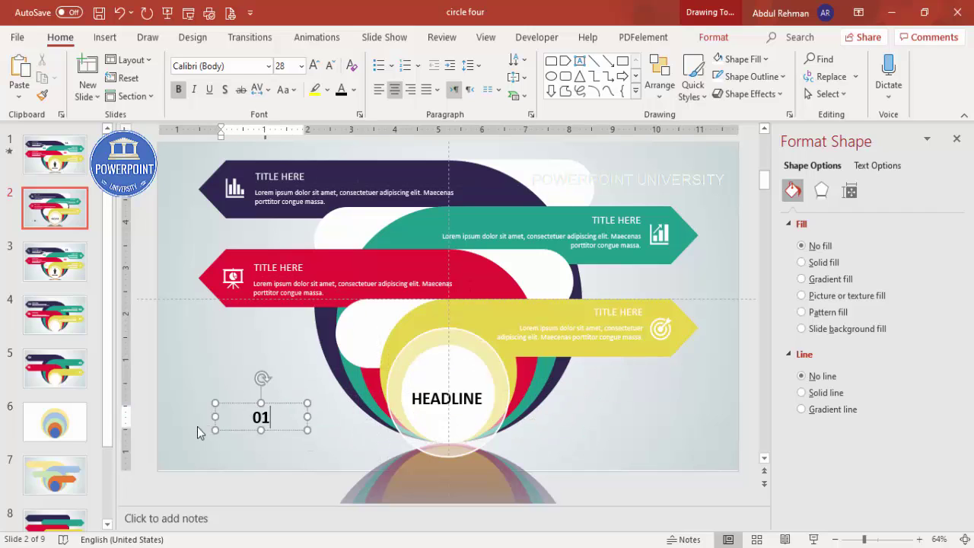
drag(213, 417, 380, 318)
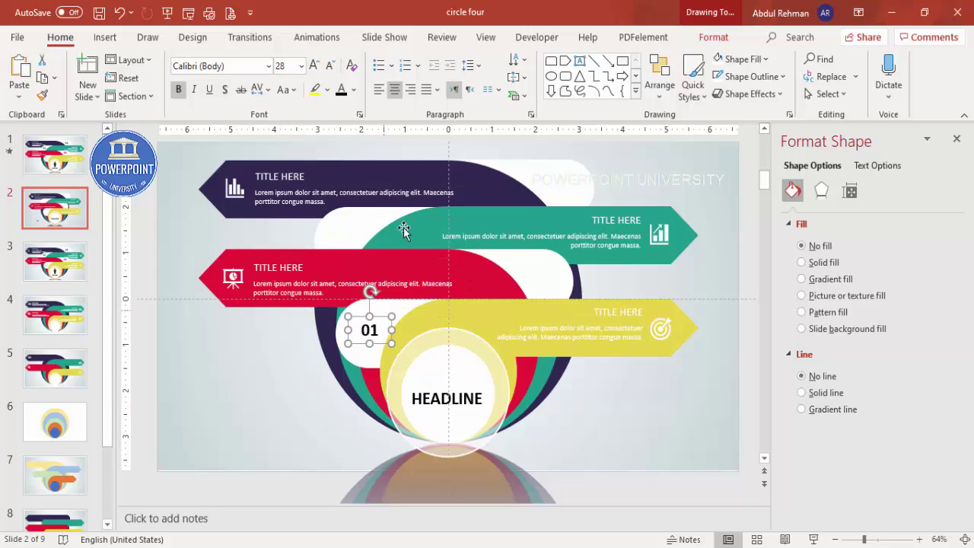
click(314, 66)
click(314, 65)
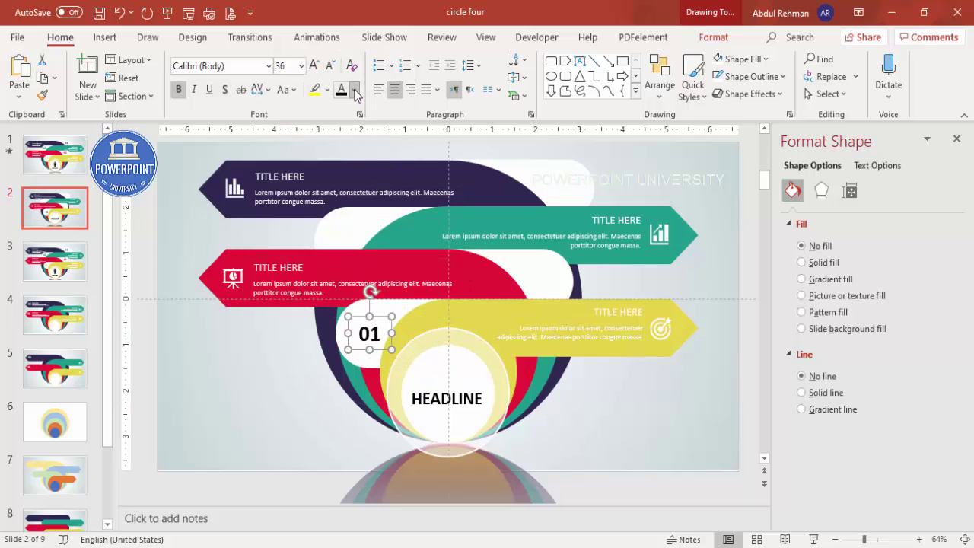
click(353, 90)
click(377, 275)
key(Up)
key(Left)
Copy the 01 number onto the other white tabs and retype the copies as 02, 03 and 04
drag(388, 318, 577, 188)
click(558, 314)
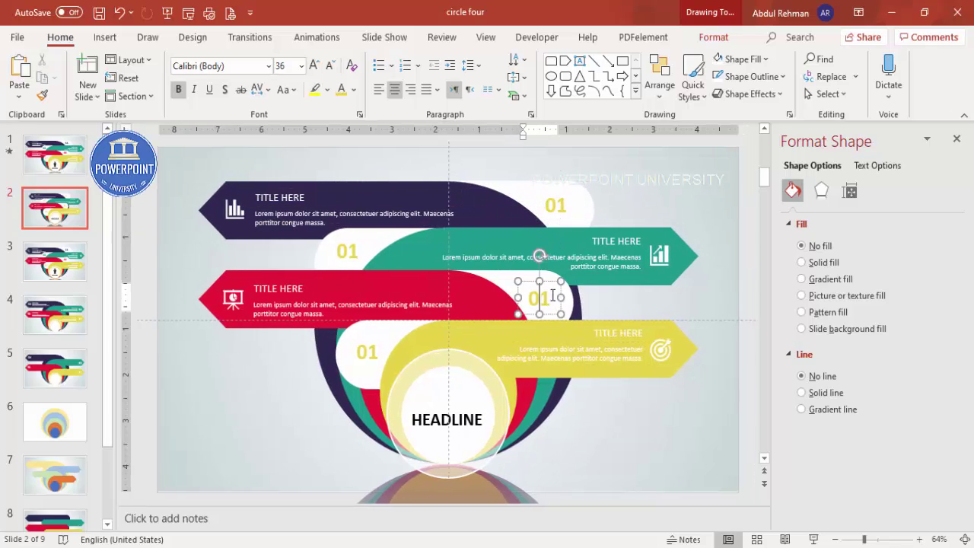
key(BackSpace)
key(BackSpace)
text(02)
click(354, 253)
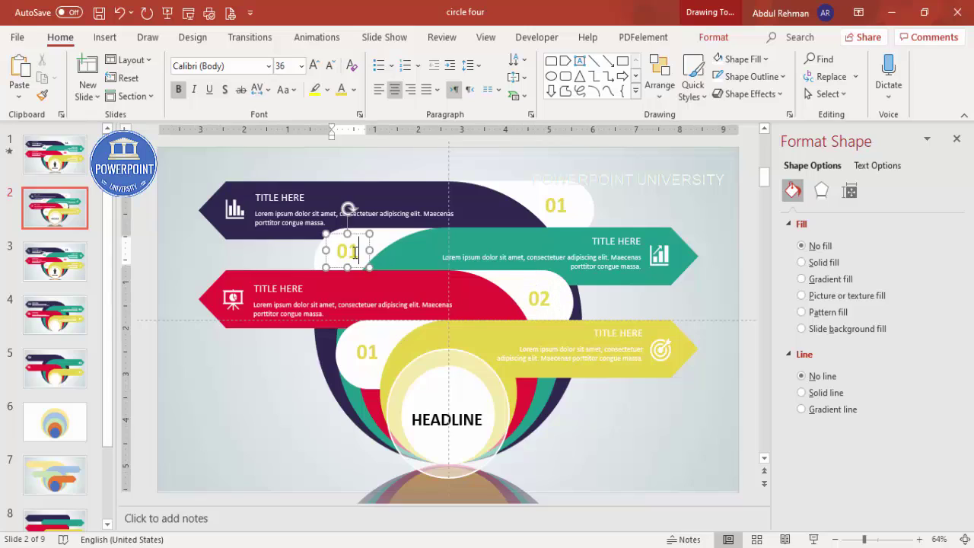
click(556, 203)
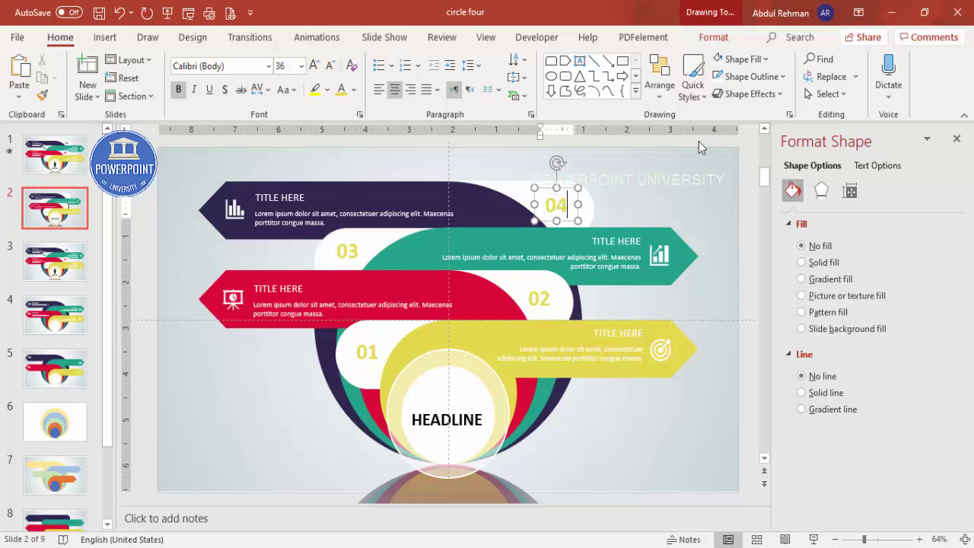
Recolour 04 navy, 03 teal and 02 crimson to match their banners
click(567, 188)
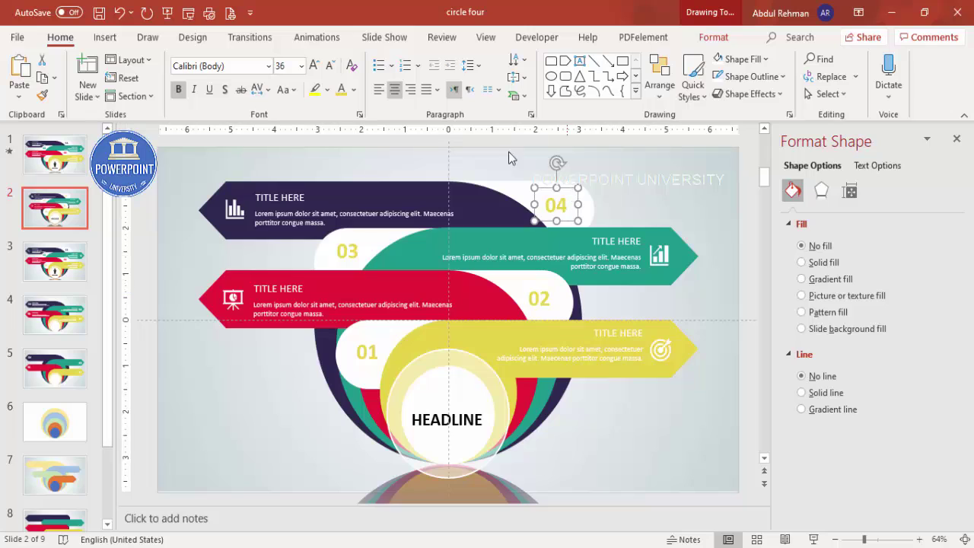
click(353, 89)
click(352, 274)
click(348, 251)
click(347, 235)
click(354, 91)
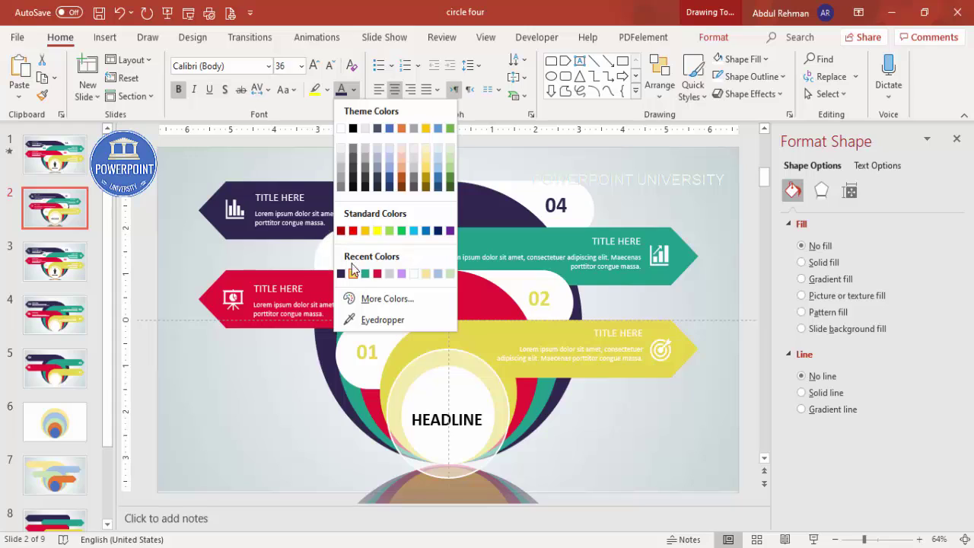
click(366, 274)
click(546, 295)
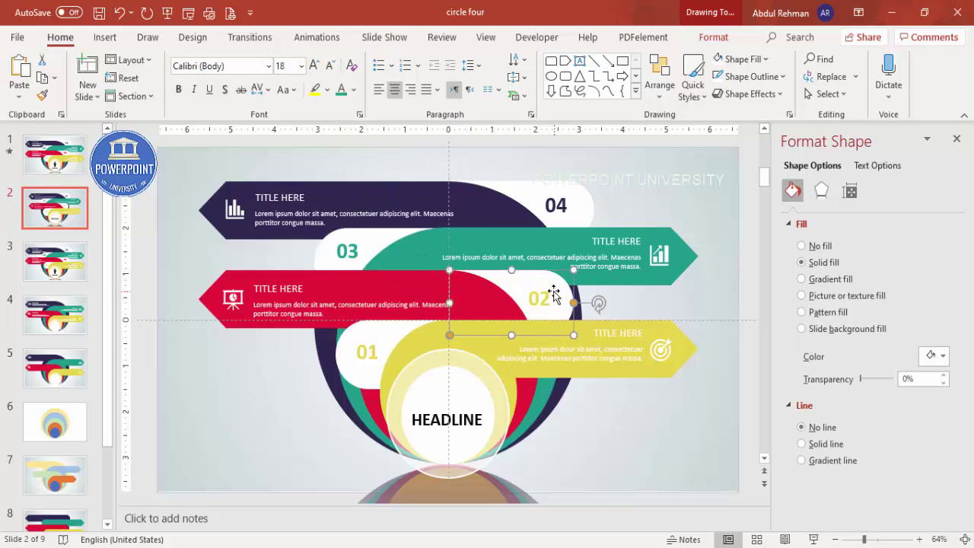
click(548, 281)
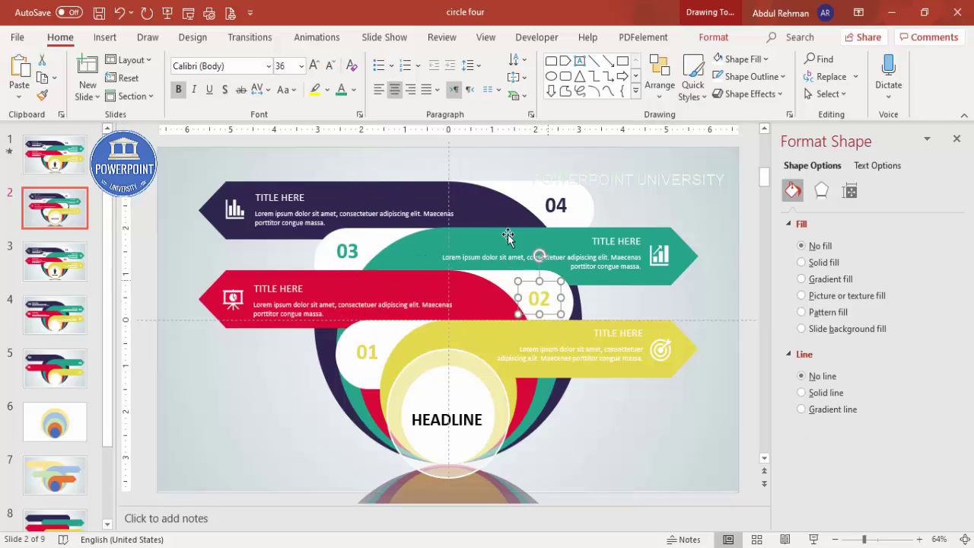
click(354, 90)
click(377, 274)
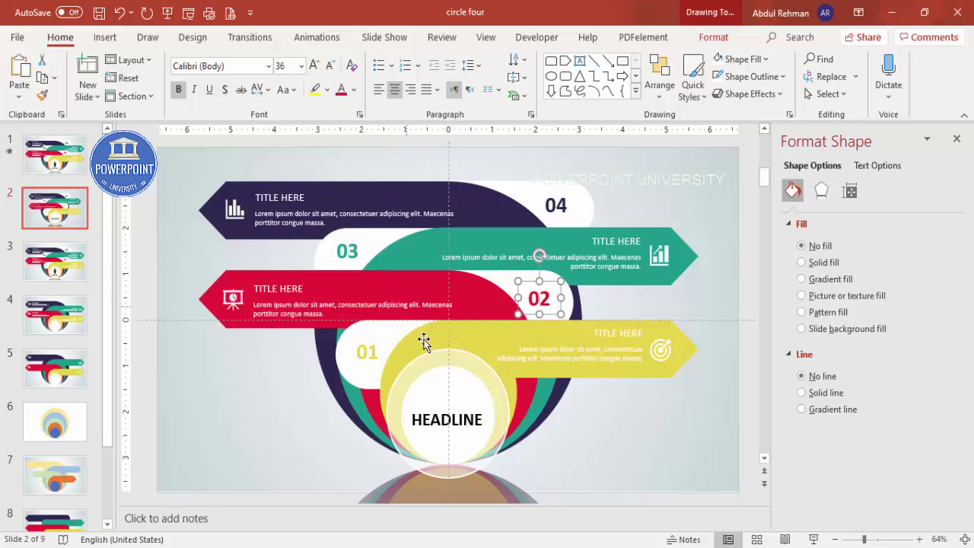